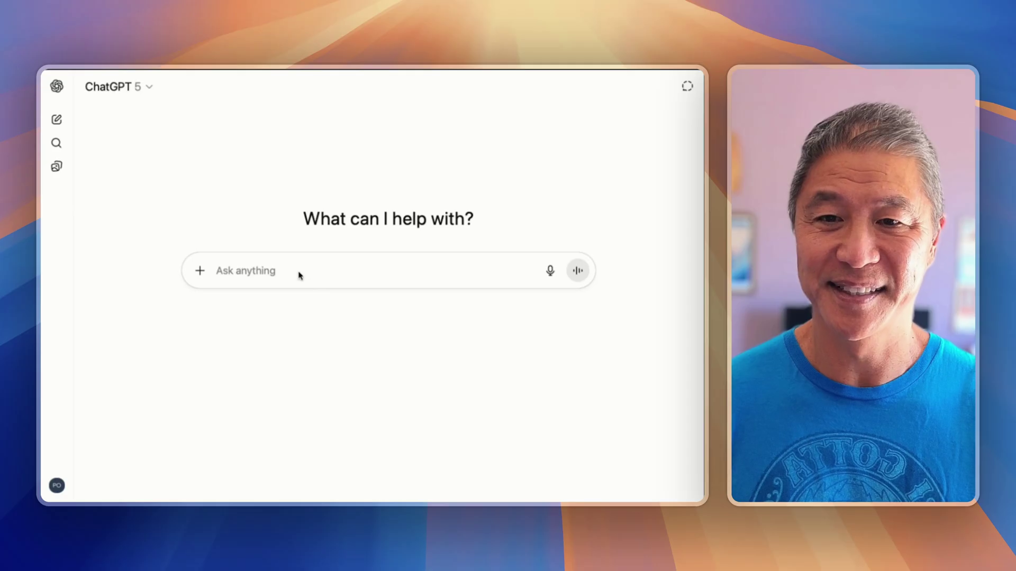
# Step: Send the prompt "Can you suggest relaxing places to visit in fall?"
pyautogui.click(297, 274)
pyautogui.write('Can you suggest relaxing places to visit in fall?')
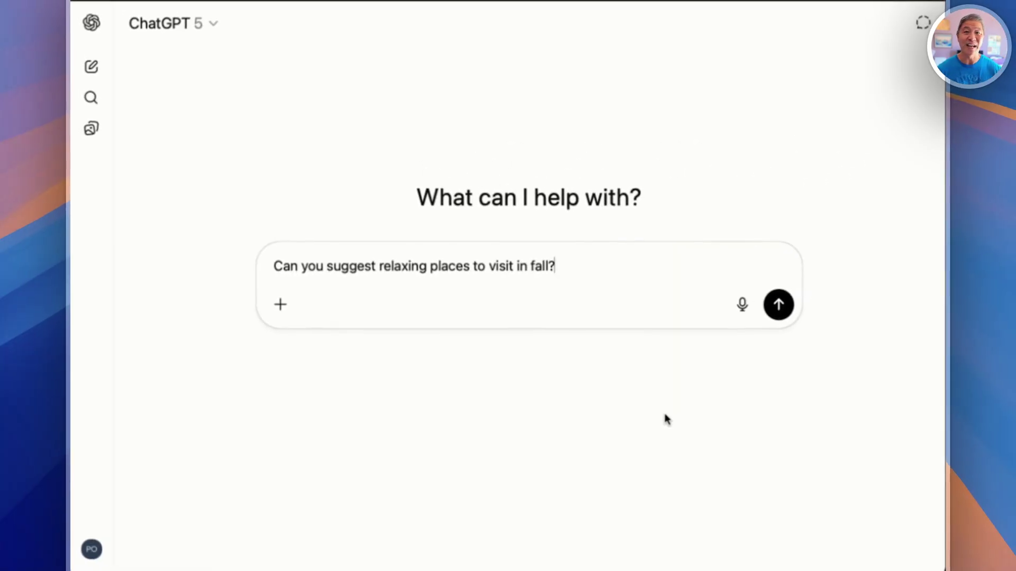
pyautogui.click(773, 316)
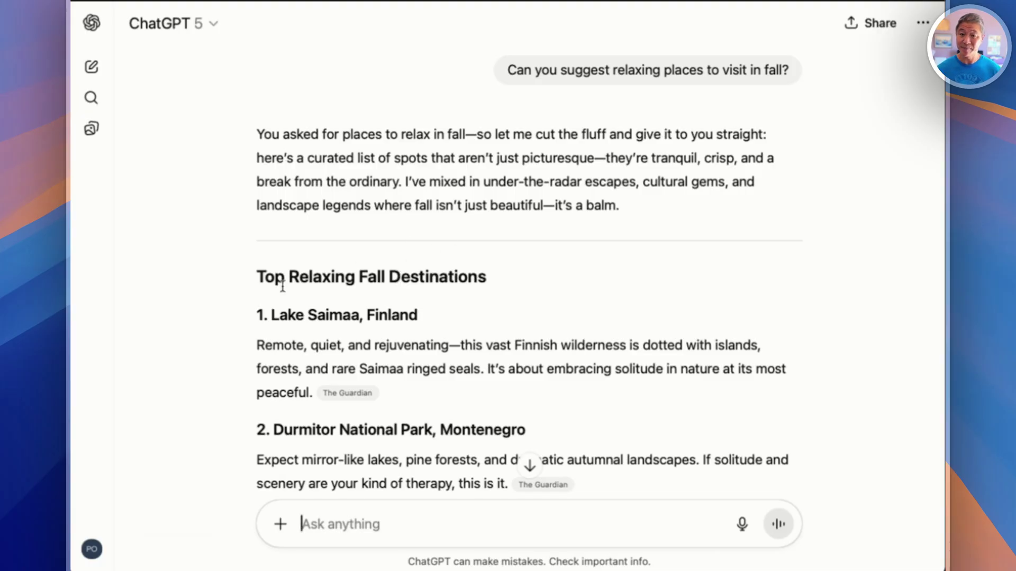
# Step: Read through the introduction and the numbered list of relaxing fall destinations in the answer
pyautogui.scroll(2, 635, 211)
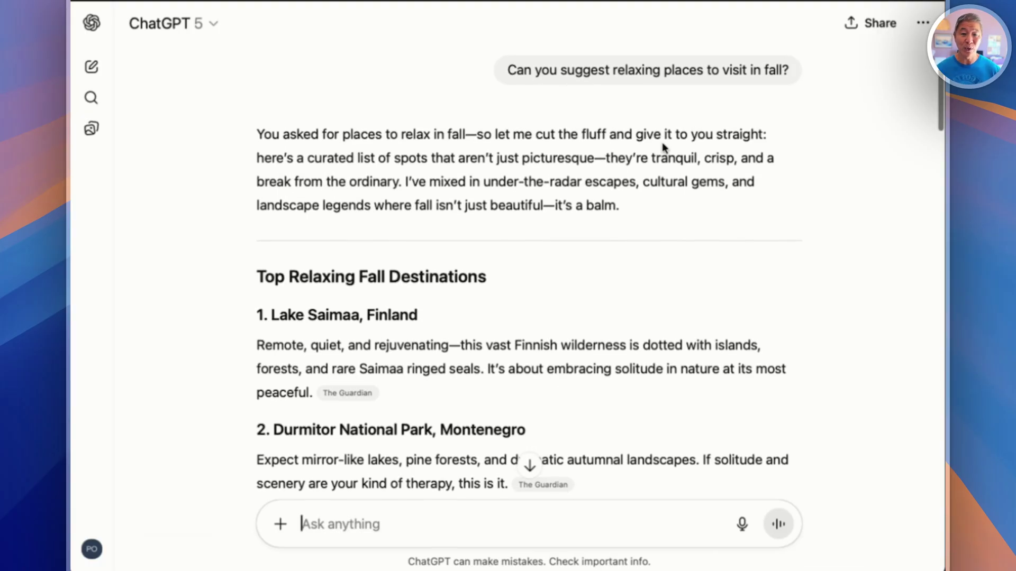
pyautogui.moveTo(639, 159); pyautogui.dragTo(744, 188)
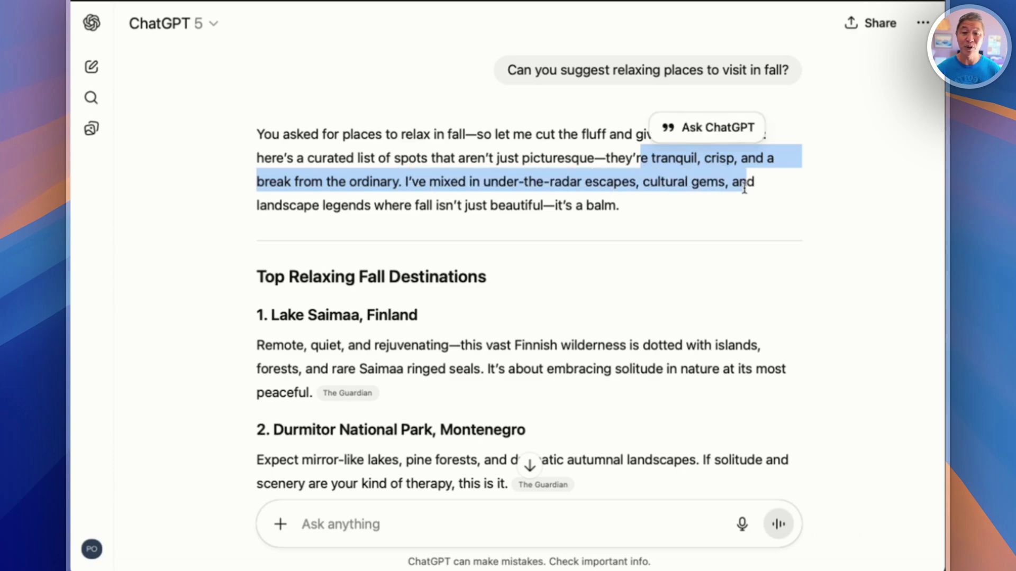
pyautogui.scroll(-3, 518, 434)
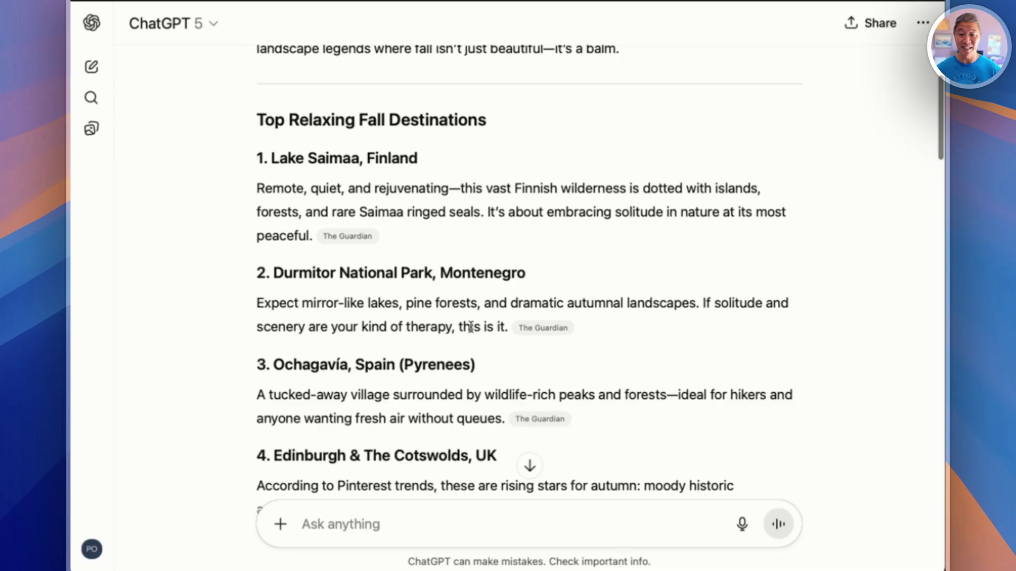
pyautogui.scroll(-2, 400, 302)
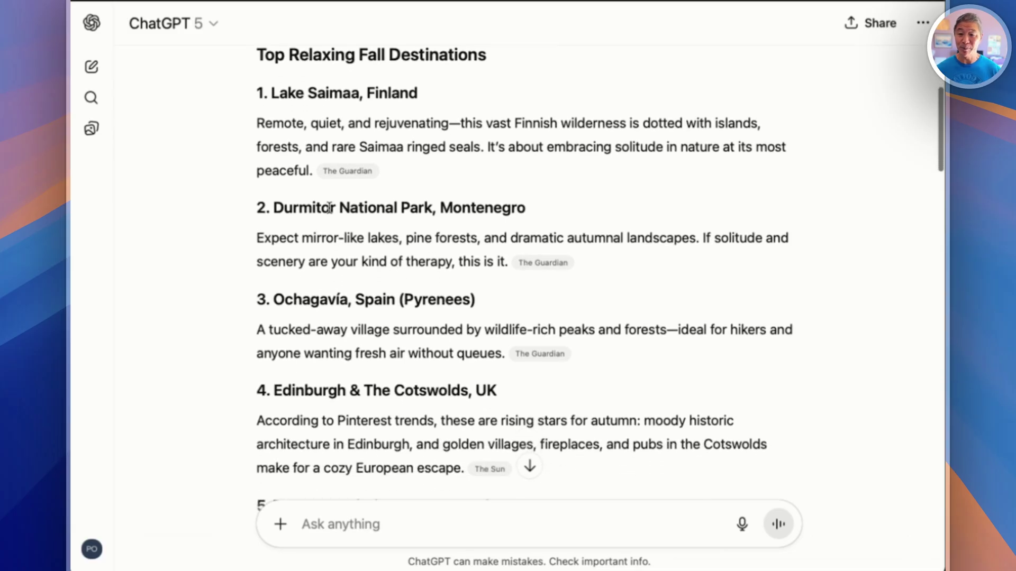
pyautogui.moveTo(545, 215); pyautogui.dragTo(476, 196)
pyautogui.scroll(-3, 380, 345)
pyautogui.moveTo(263, 292); pyautogui.dragTo(509, 299)
pyautogui.moveTo(523, 407); pyautogui.dragTo(272, 402)
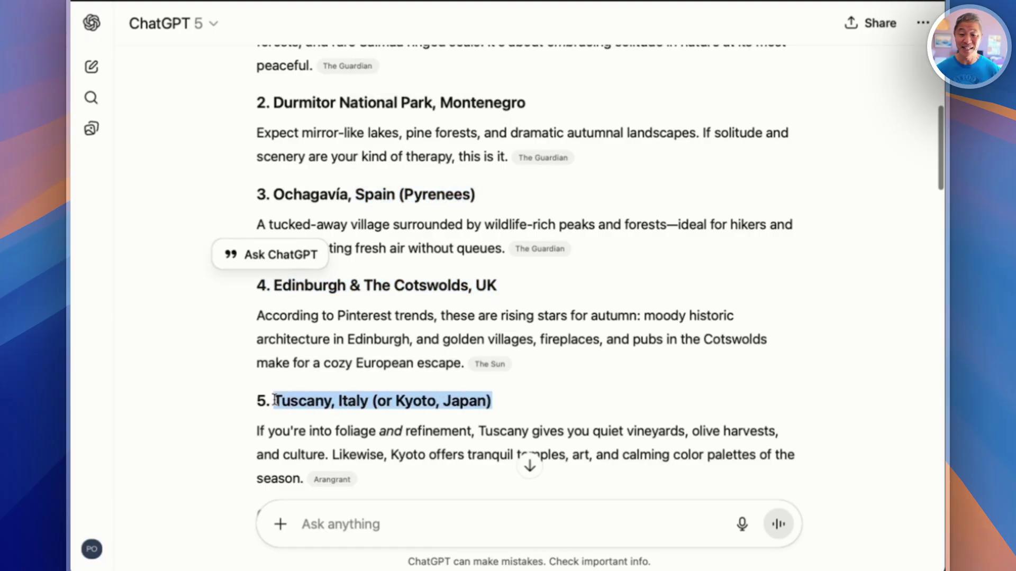
pyautogui.scroll(-3, 410, 423)
pyautogui.scroll(-5, 410, 423)
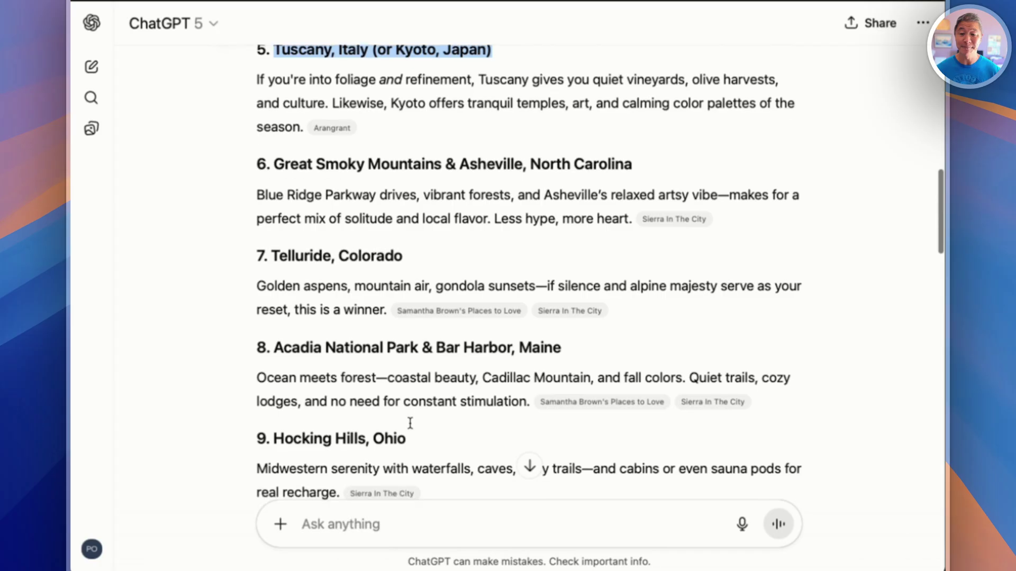
pyautogui.scroll(-2, 412, 428)
pyautogui.scroll(-3, 412, 429)
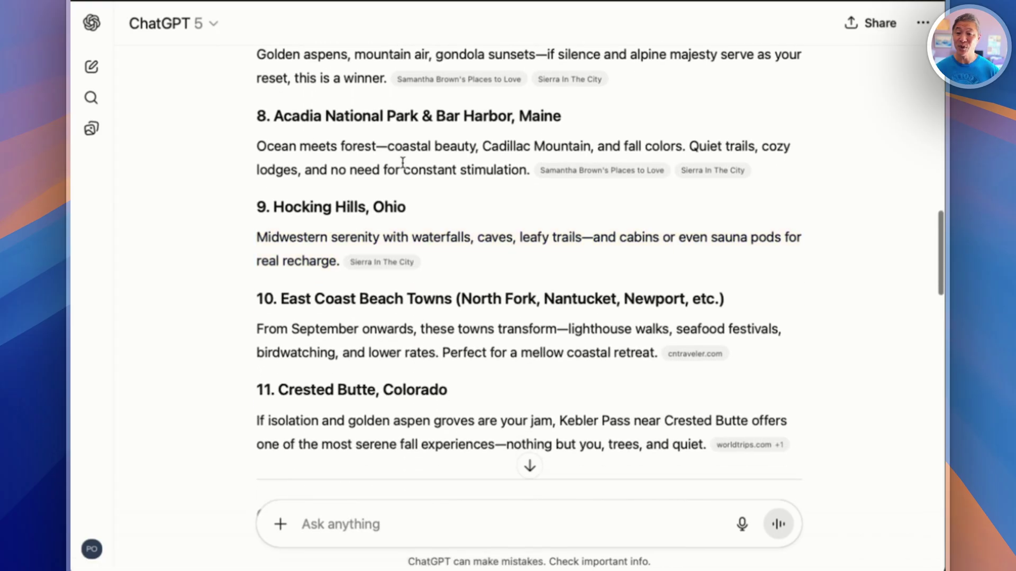
pyautogui.scroll(-2, 468, 349)
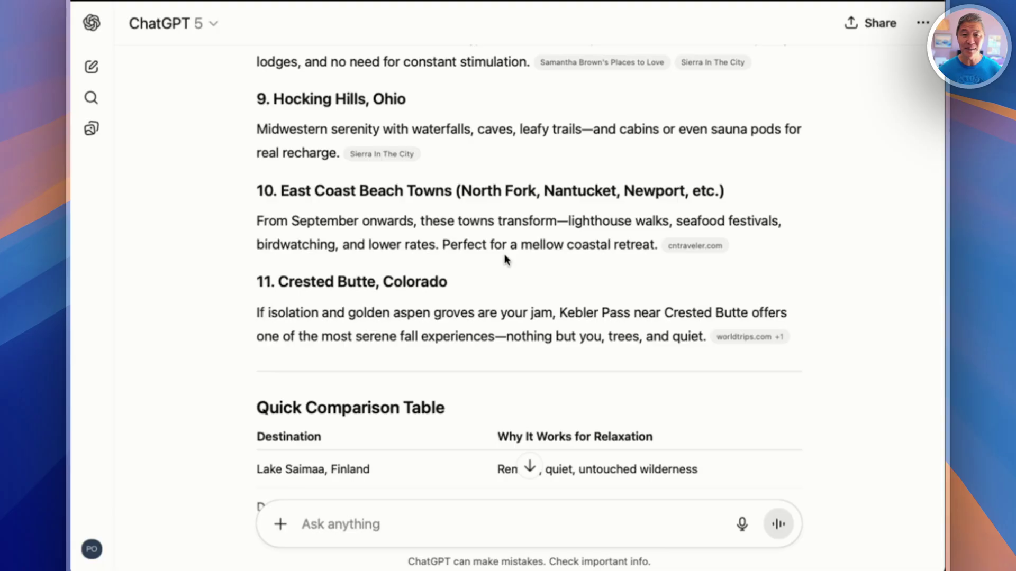
# Step: Review the answer's Quick Comparison Table, the closing picks by vibe and the fall travel articles
pyautogui.scroll(-5, 506, 260)
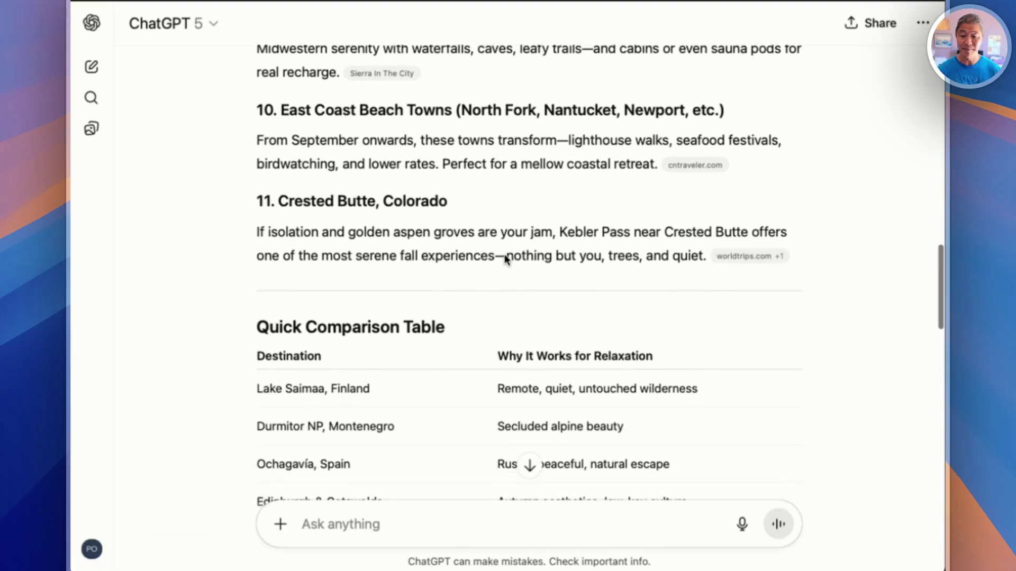
pyautogui.scroll(-2, 539, 307)
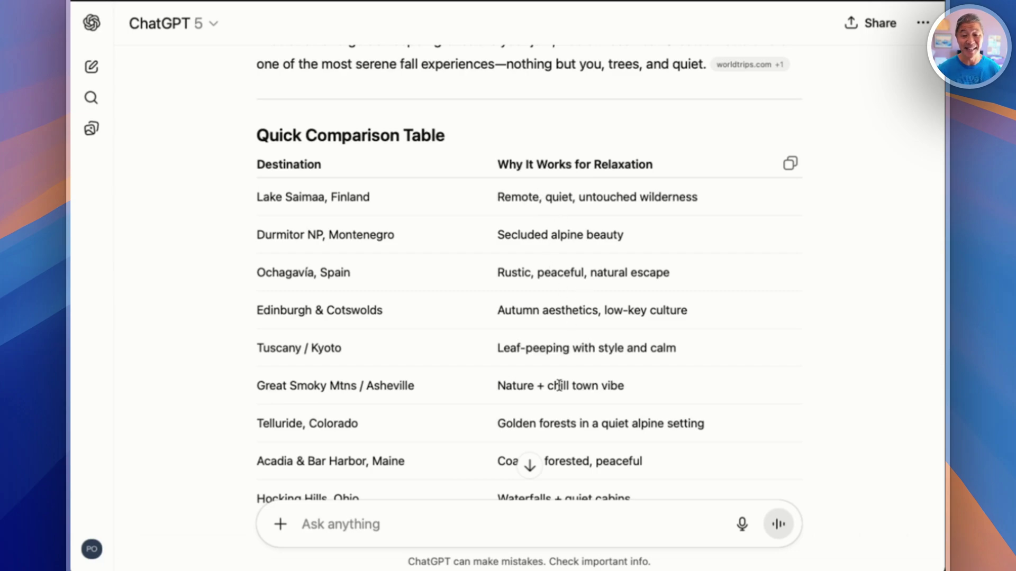
pyautogui.scroll(-11, 559, 386)
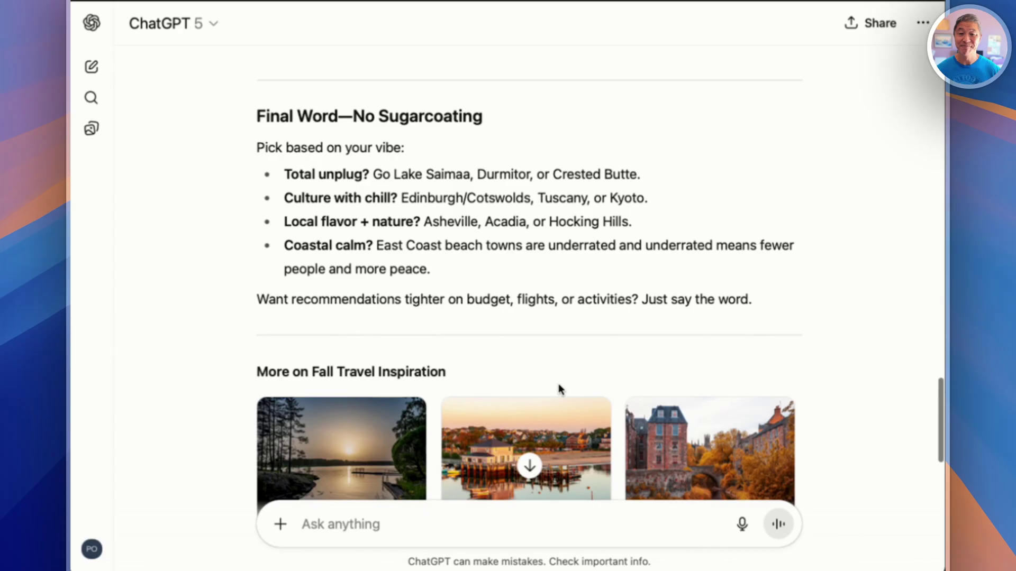
pyautogui.moveTo(489, 123); pyautogui.dragTo(356, 115)
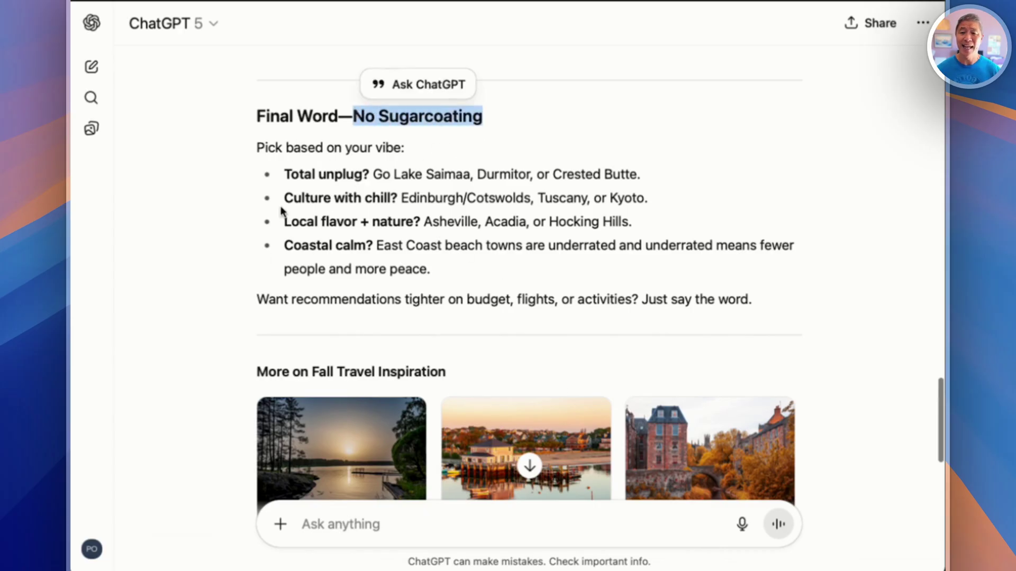
pyautogui.moveTo(285, 174); pyautogui.dragTo(382, 171)
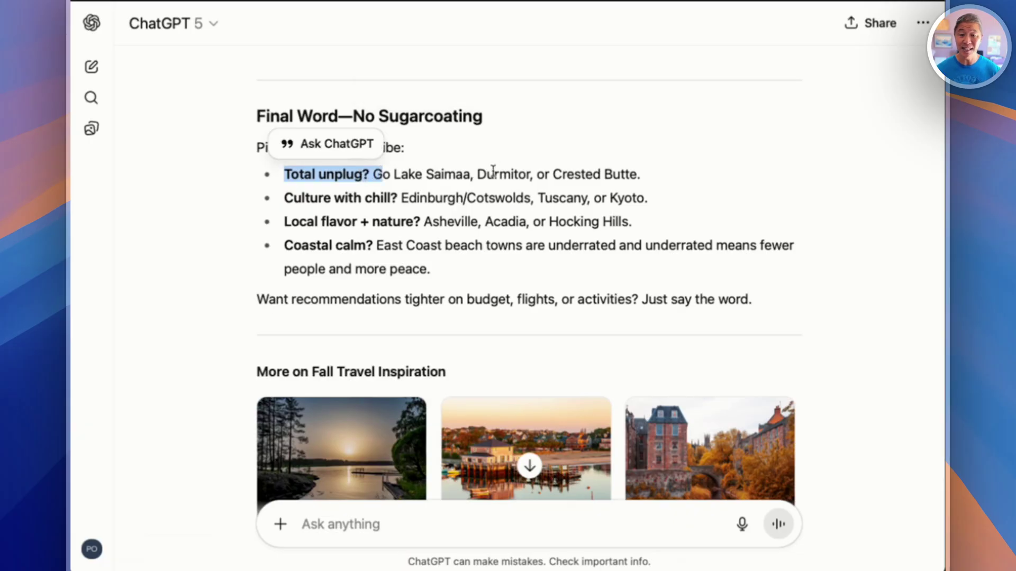
pyautogui.scroll(-6, 427, 363)
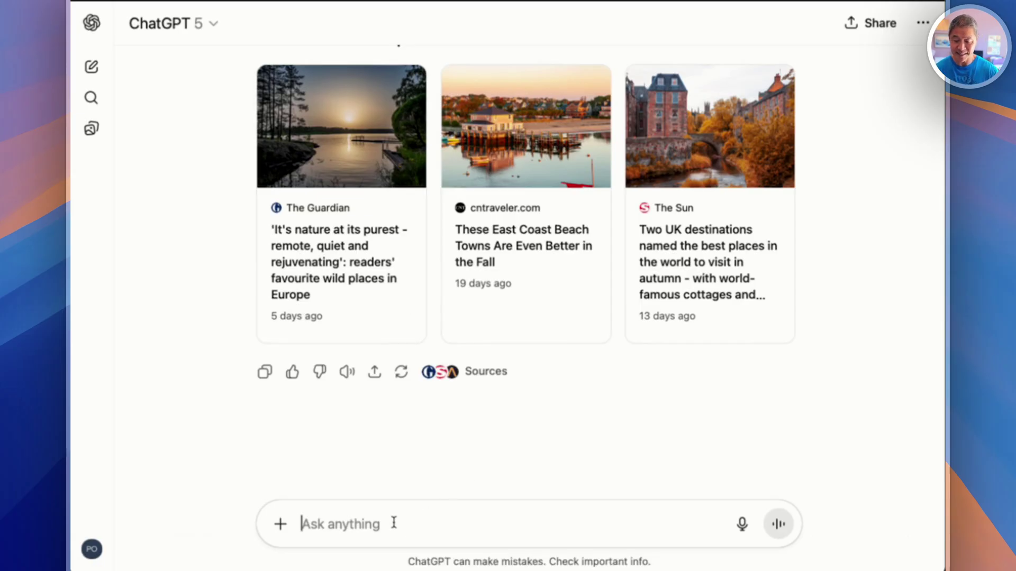
# Step: Send the follow-up "keep it in the United States. I prefer nature and not too hot."
pyautogui.write('keep it i')
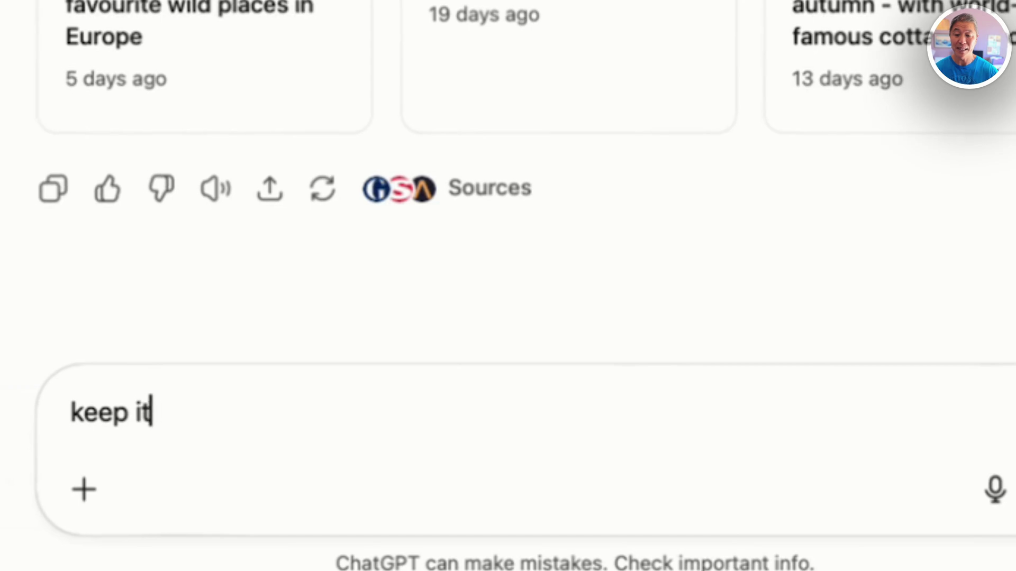
pyautogui.write('n the unt')
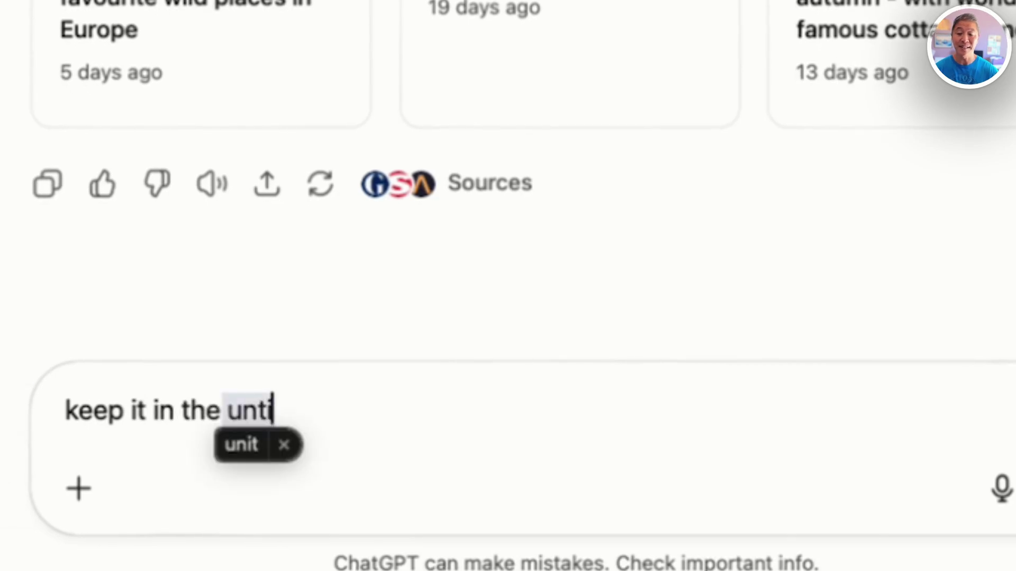
pyautogui.press('BackSpace')
pyautogui.write('ited States.  I pref')
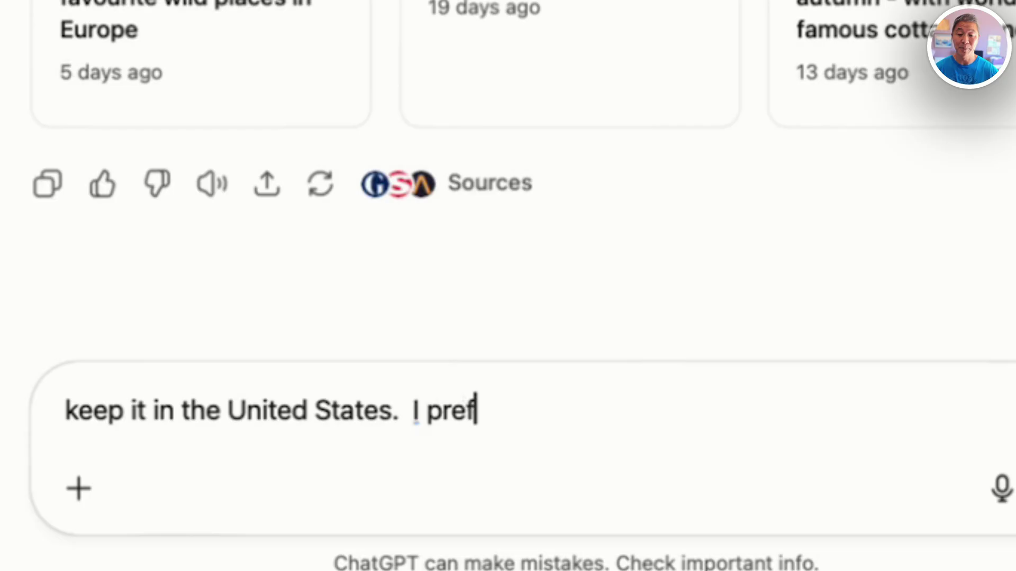
pyautogui.write('er nature and not too h')
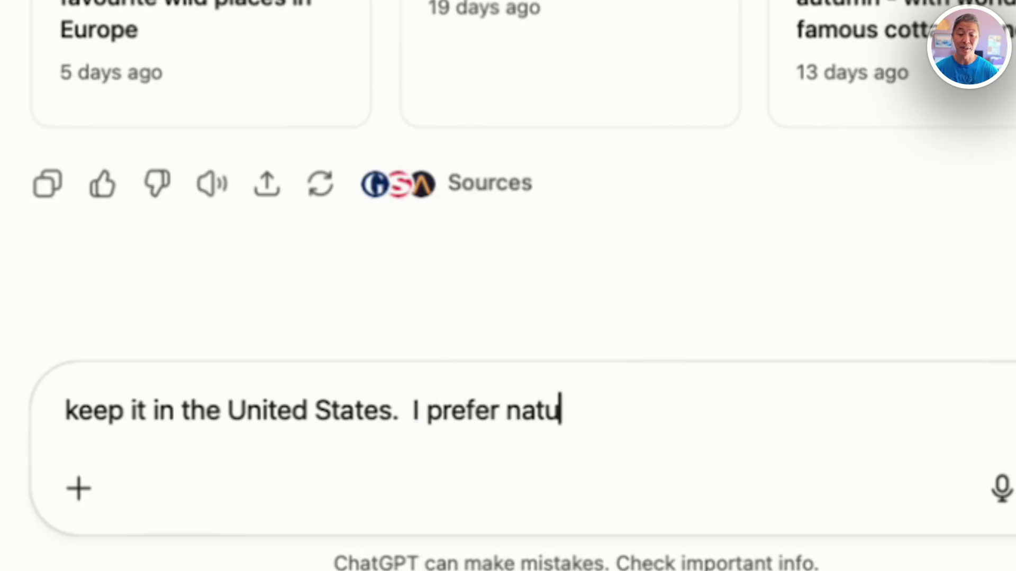
pyautogui.write('ot.')
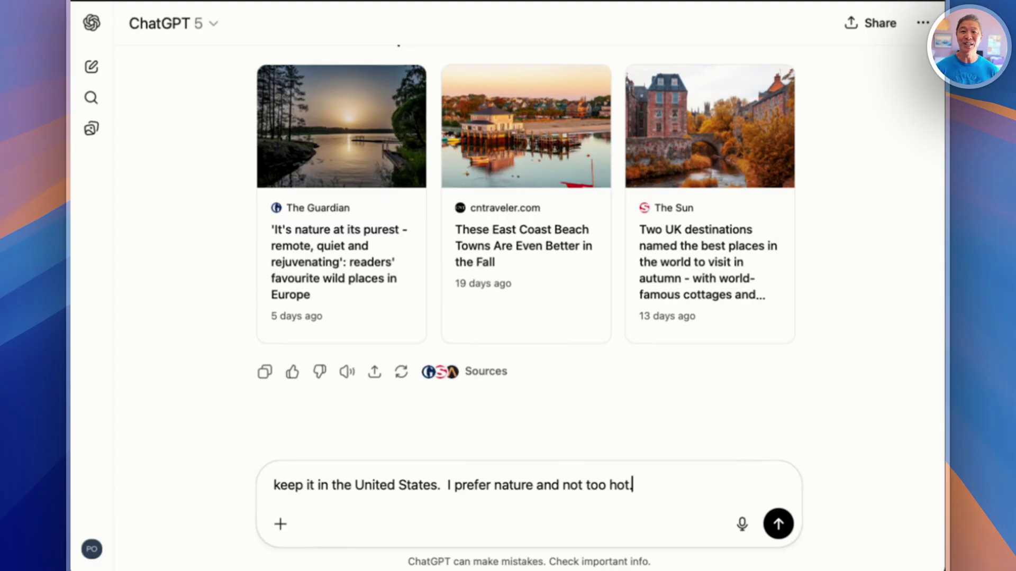
pyautogui.press('Return')
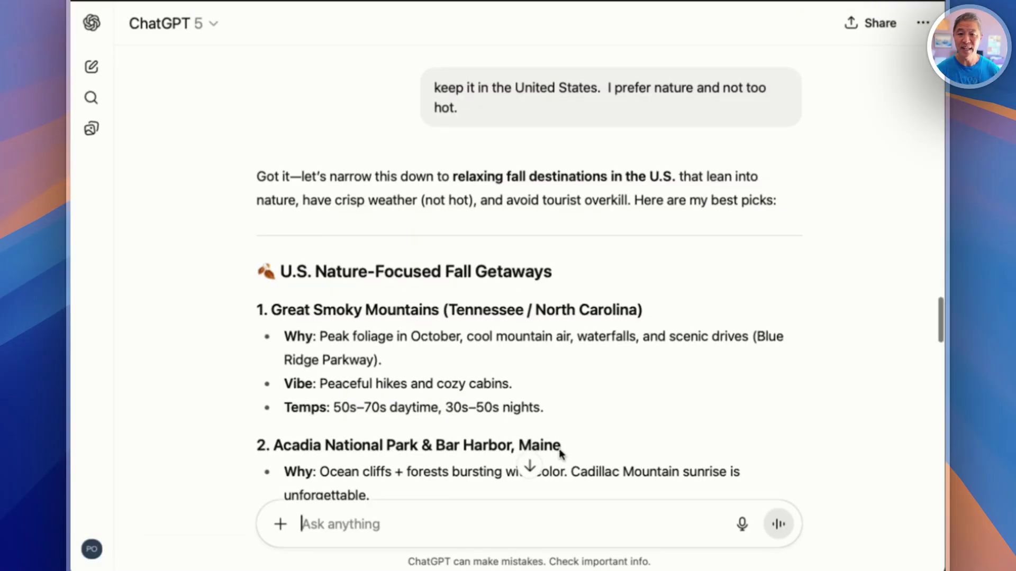
# Step: Review the narrowed list of U.S. nature-focused fall getaways and its Quick Table of best times and temperatures
pyautogui.scroll(-2, 561, 452)
pyautogui.scroll(3, 560, 454)
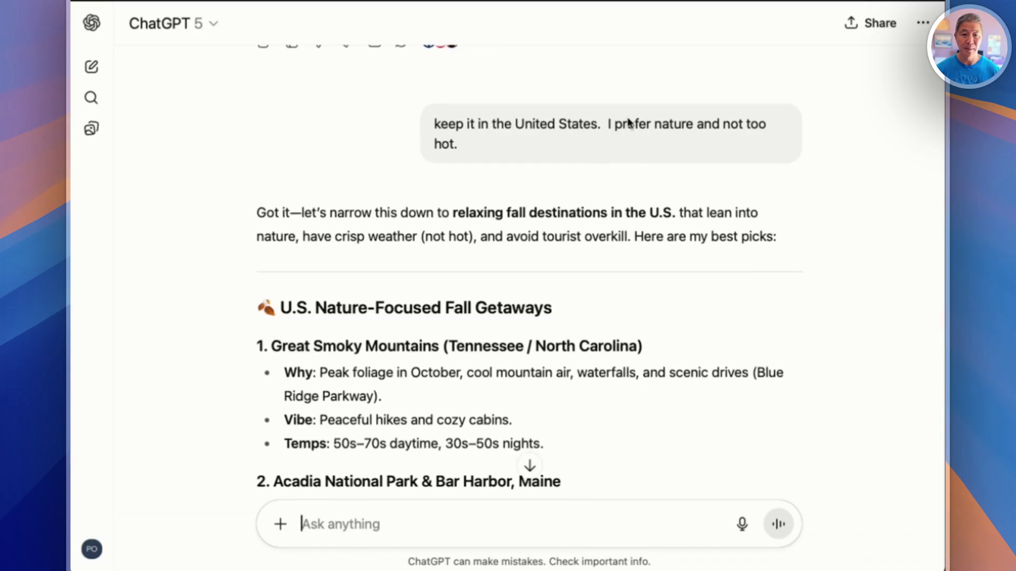
pyautogui.scroll(-5, 483, 428)
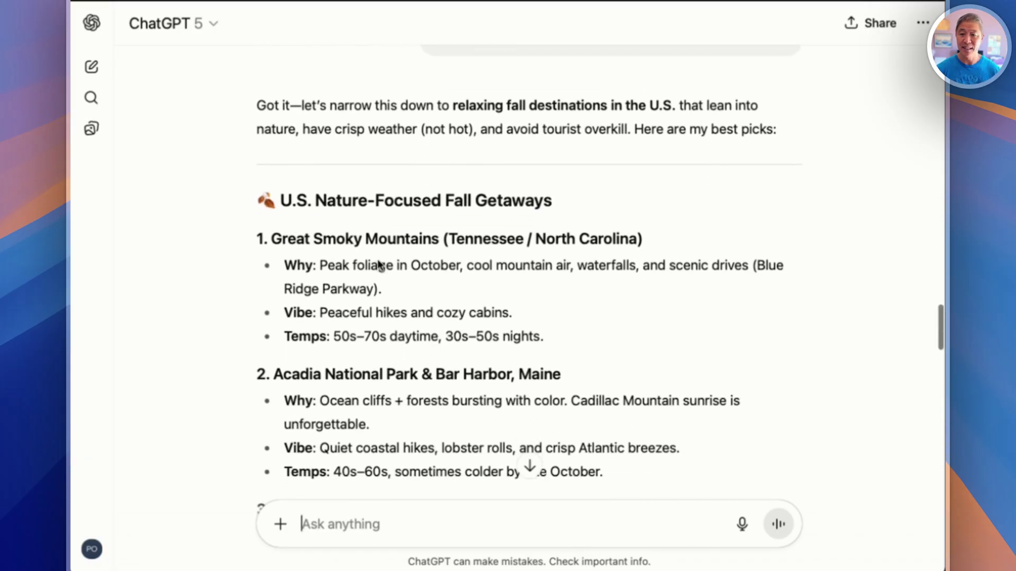
pyautogui.scroll(-3, 435, 354)
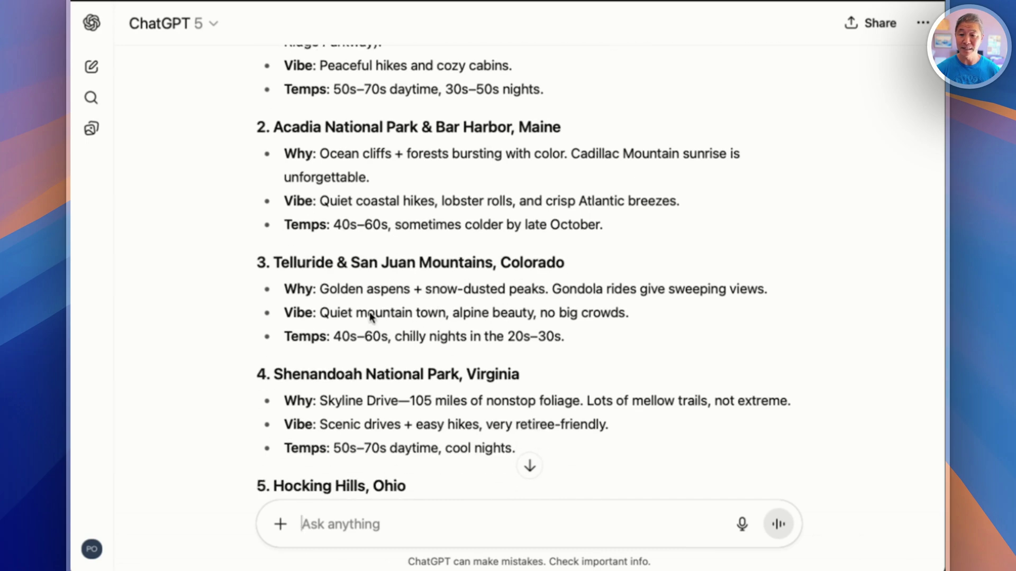
pyautogui.scroll(-9, 484, 375)
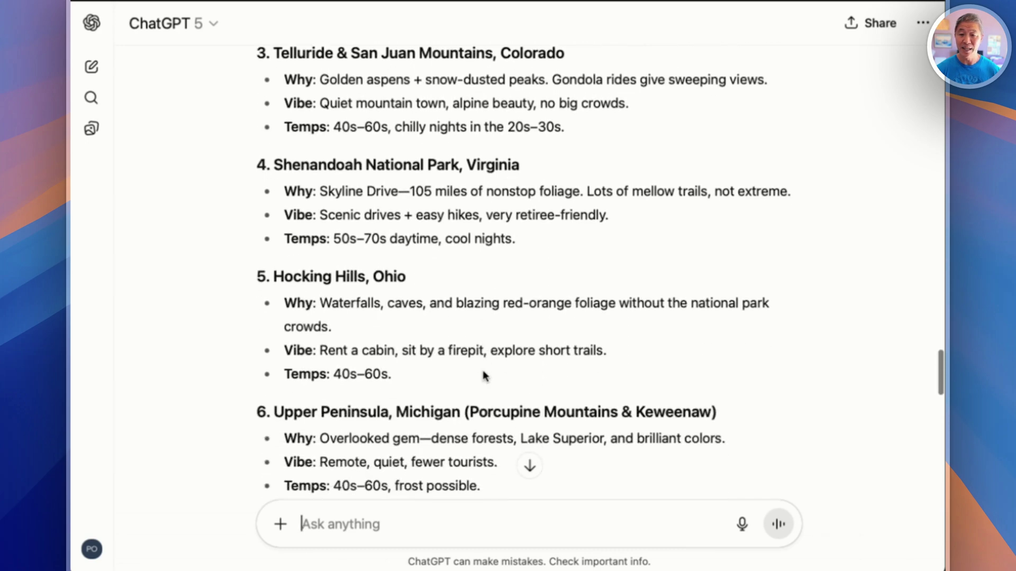
pyautogui.scroll(-8, 485, 375)
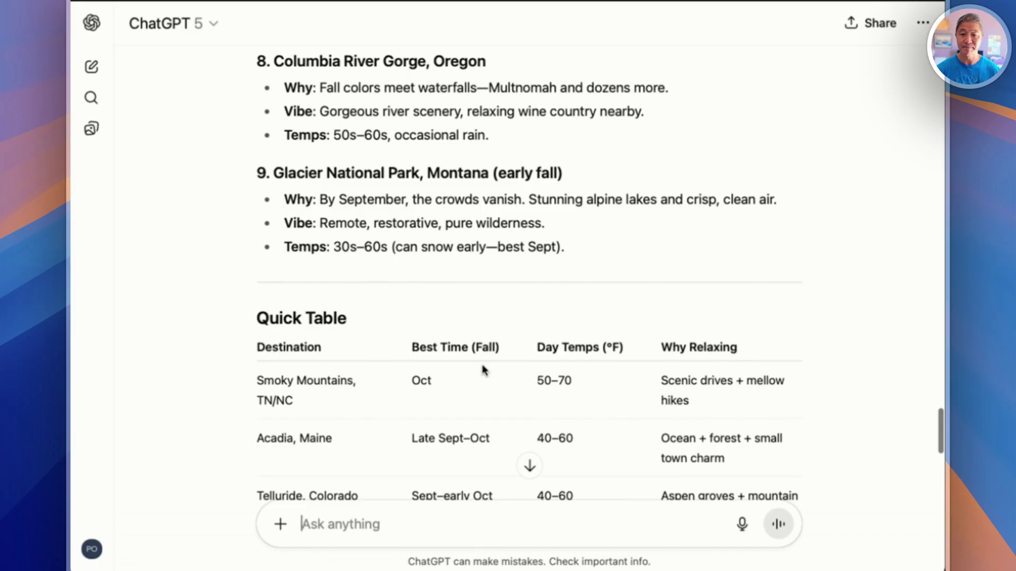
pyautogui.scroll(-3, 485, 371)
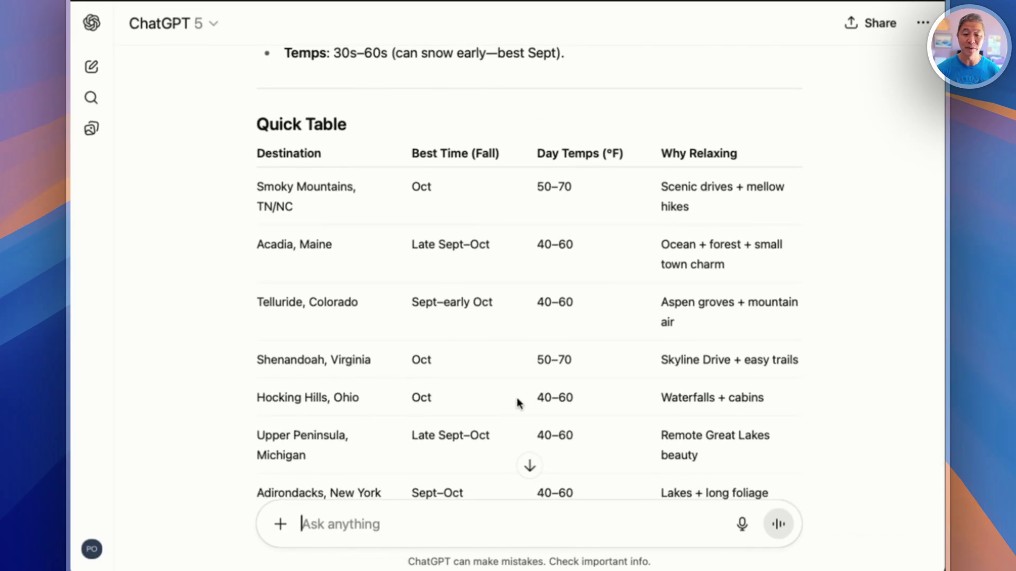
pyautogui.scroll(-5, 518, 403)
pyautogui.scroll(12, 518, 403)
pyautogui.scroll(20, 518, 403)
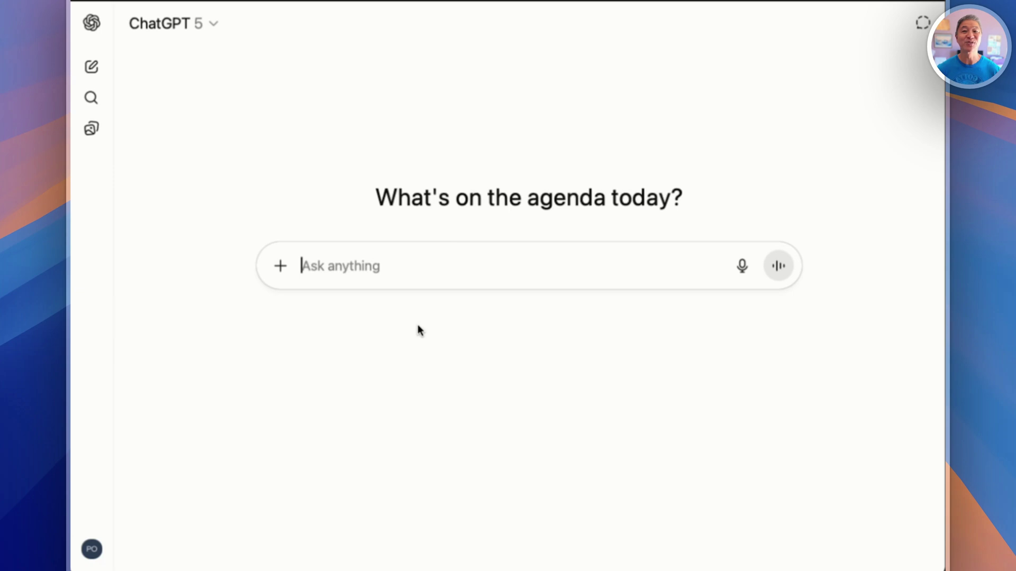
# Step: Send the prompt "Plan a gentle 4-day sightseeing trip to Great Smoky Mountains for two adults" in the new chat
pyautogui.write('Plan a gentle 4-day sightseeing trip to Great Smoky Mountains for two adults')
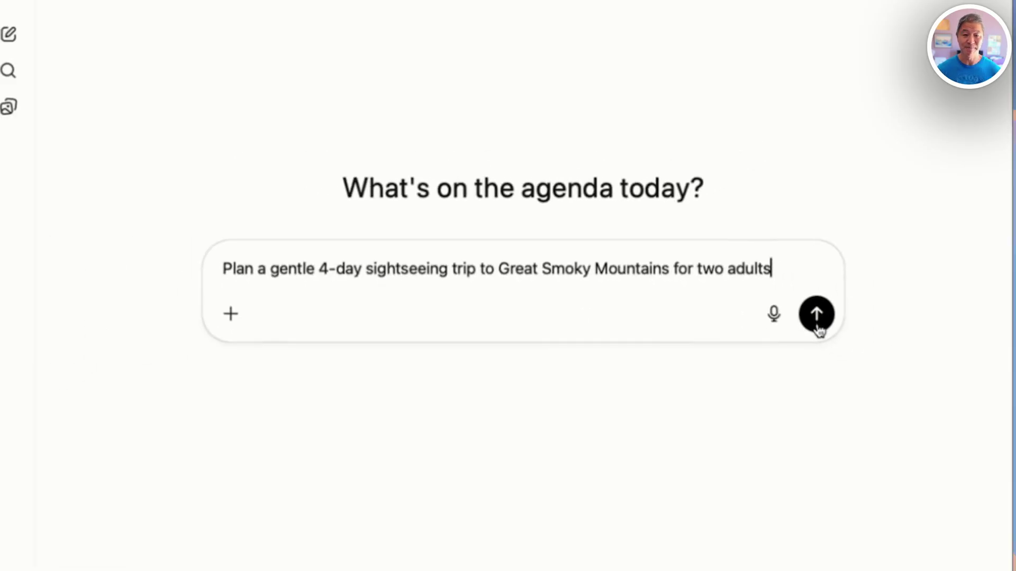
pyautogui.click(943, 356)
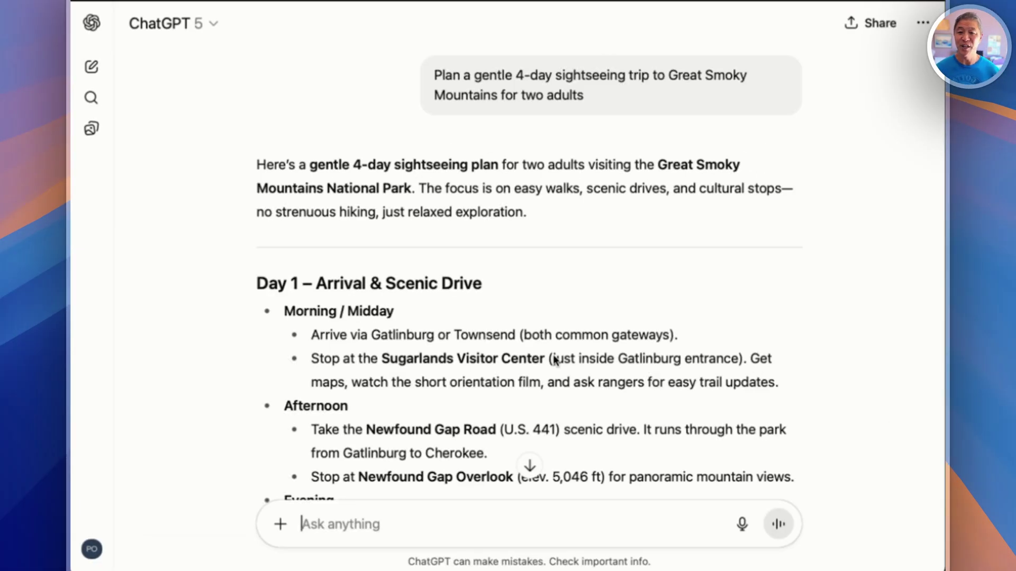
# Step: Review the 4-day Great Smoky Mountains itinerary day by day, from the arrival and scenic drive to the Roaring Fork departure day
pyautogui.scroll(-5, 481, 429)
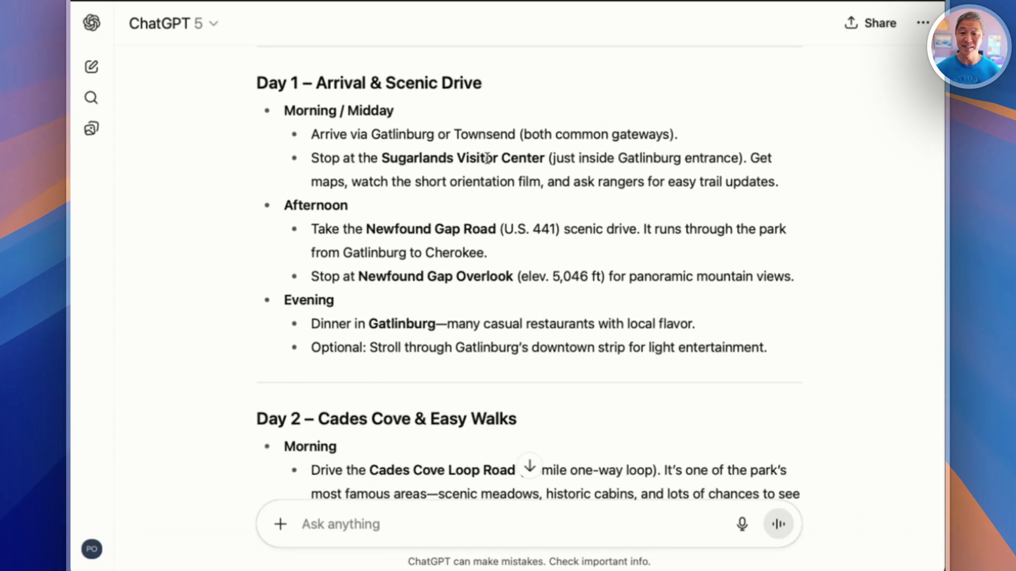
pyautogui.moveTo(355, 230); pyautogui.dragTo(533, 263)
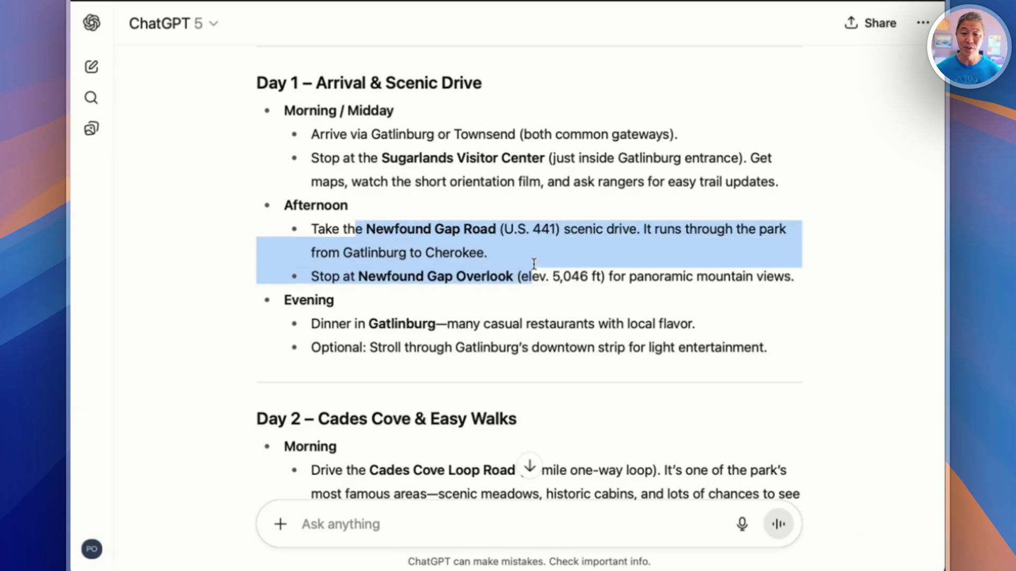
pyautogui.click(490, 323)
pyautogui.moveTo(366, 323); pyautogui.dragTo(609, 325)
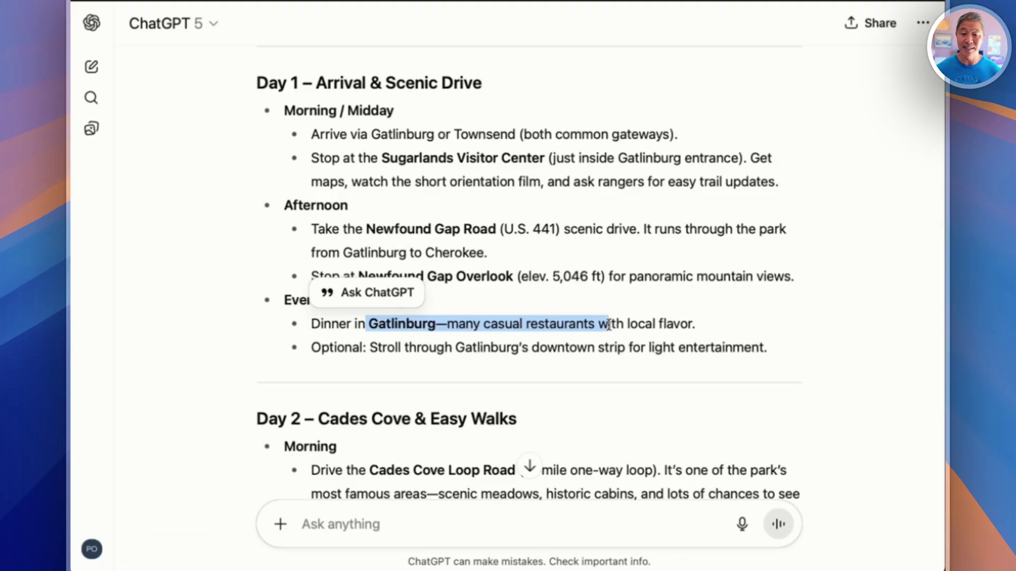
pyautogui.click(465, 340)
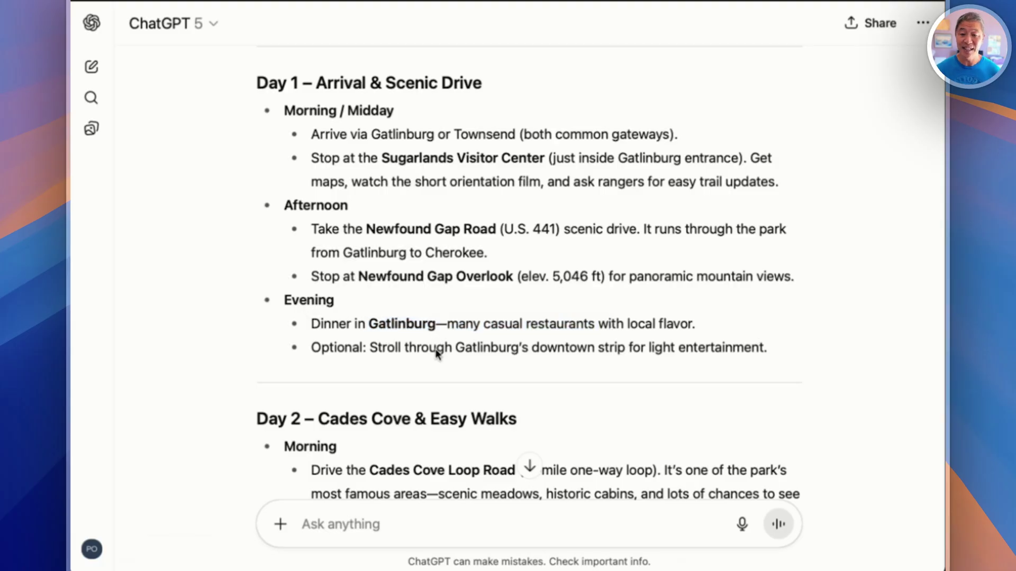
pyautogui.scroll(-5, 436, 350)
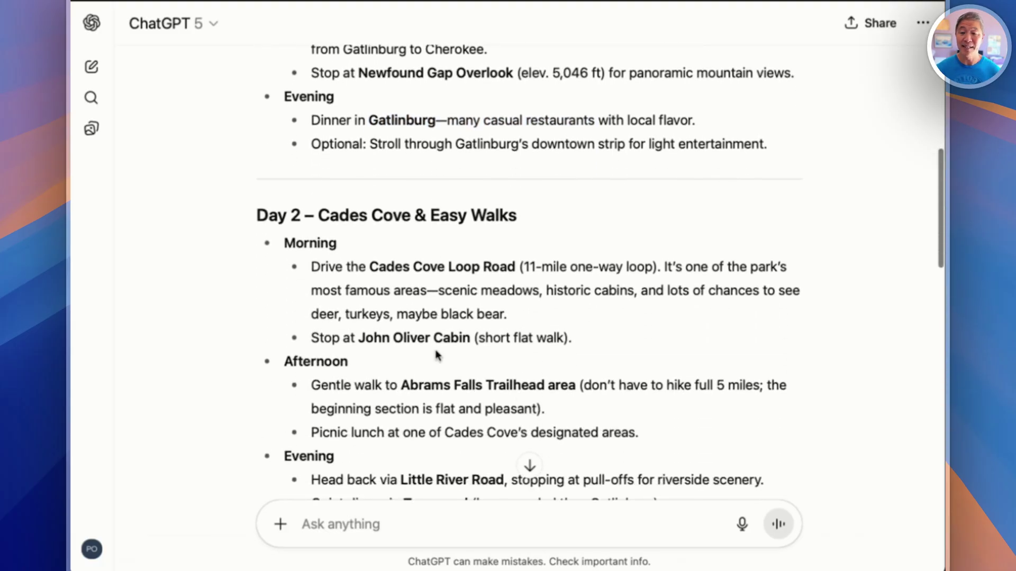
pyautogui.scroll(-5, 408, 437)
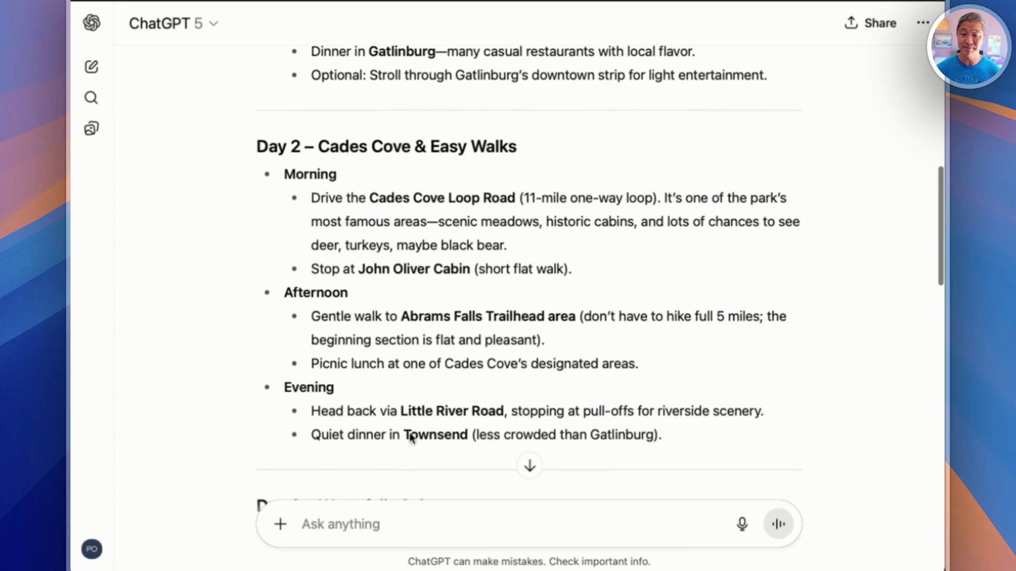
pyautogui.scroll(-5, 404, 318)
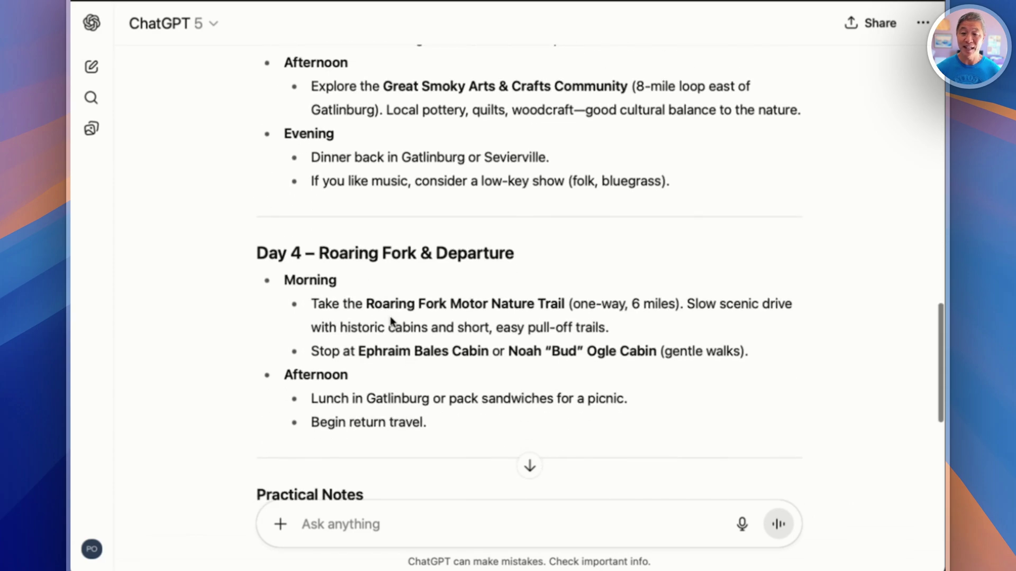
pyautogui.moveTo(568, 303); pyautogui.dragTo(359, 302)
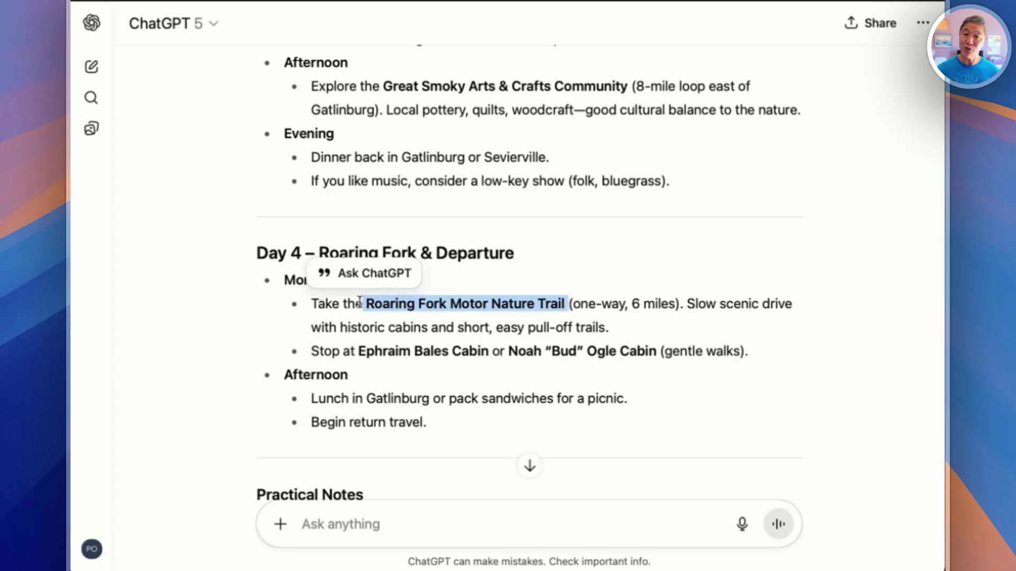
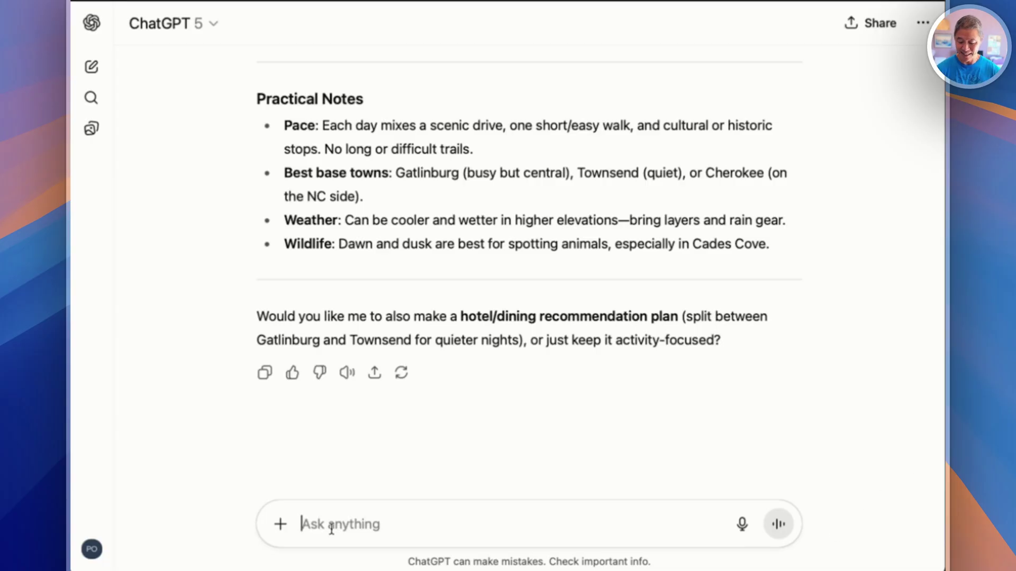
# Step: Send the follow-up "Can you recommend senior-friendly hotels near Gatlinburg for under $125 a night?"
pyautogui.write('Can you recommend senior-friendly hotels near Gatlinburg for under $125 a night?')
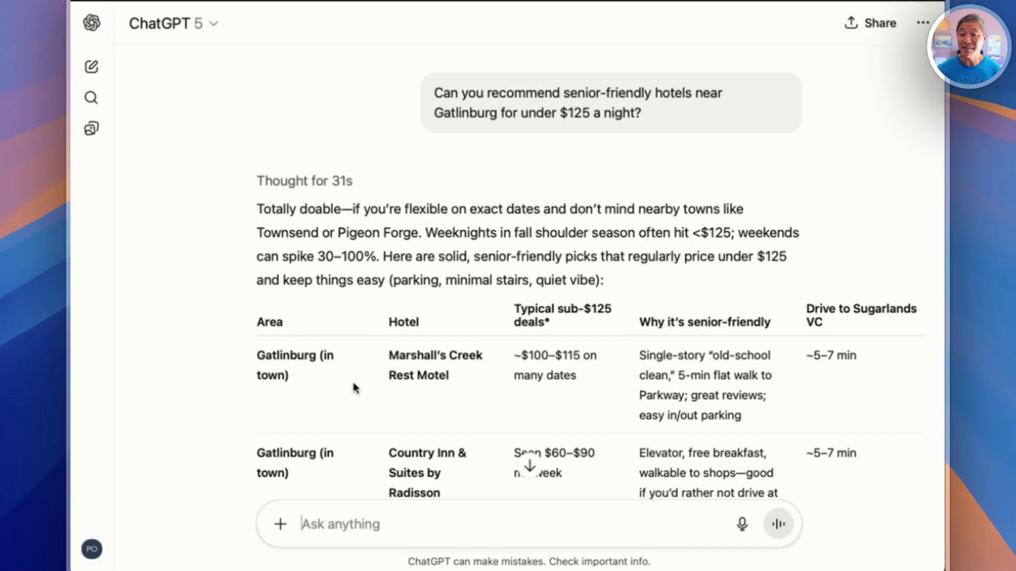
# Step: Review the hotel answer's introduction against the requested nightly budget, and compare the hotels' prices and senior-friendly features in the table
pyautogui.scroll(-3, 400, 316)
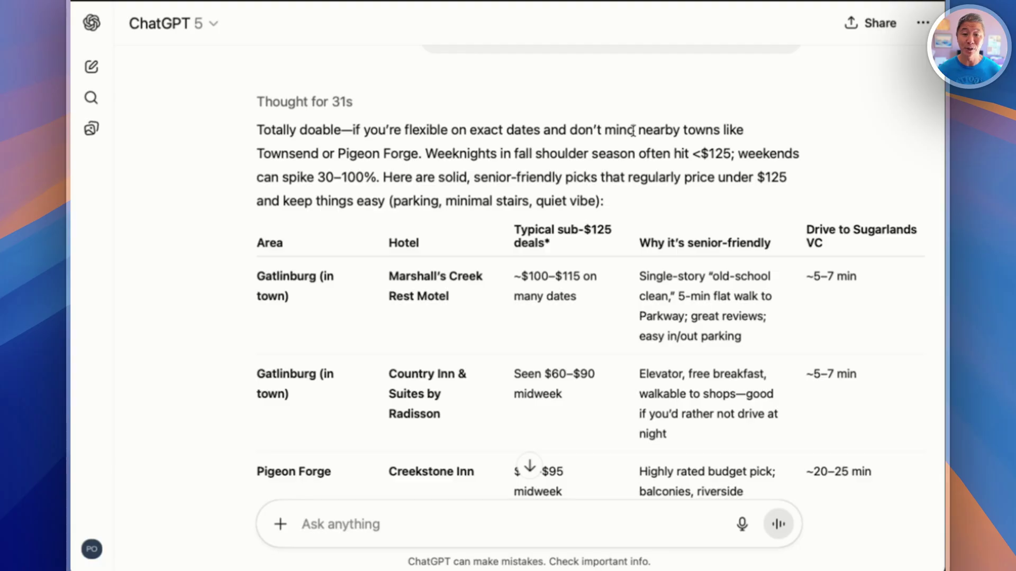
pyautogui.moveTo(633, 131); pyautogui.dragTo(425, 154)
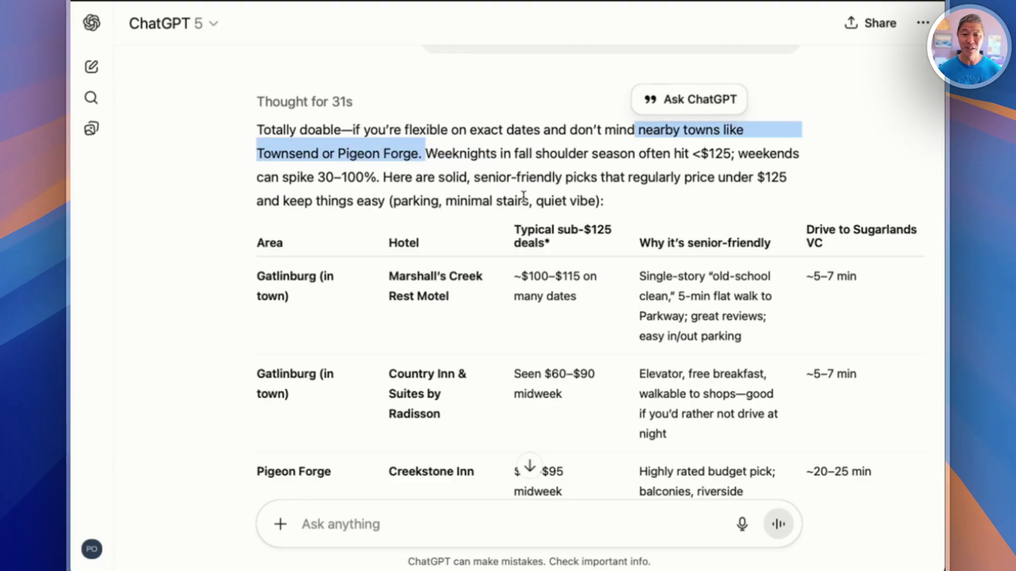
pyautogui.scroll(1, 527, 238)
pyautogui.scroll(3, 528, 238)
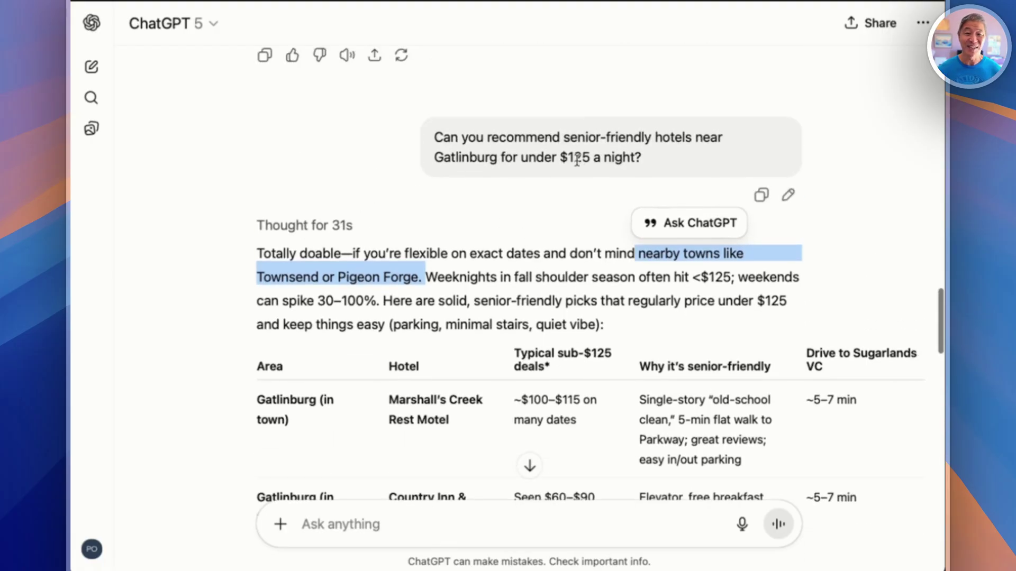
pyautogui.moveTo(568, 159); pyautogui.dragTo(643, 160)
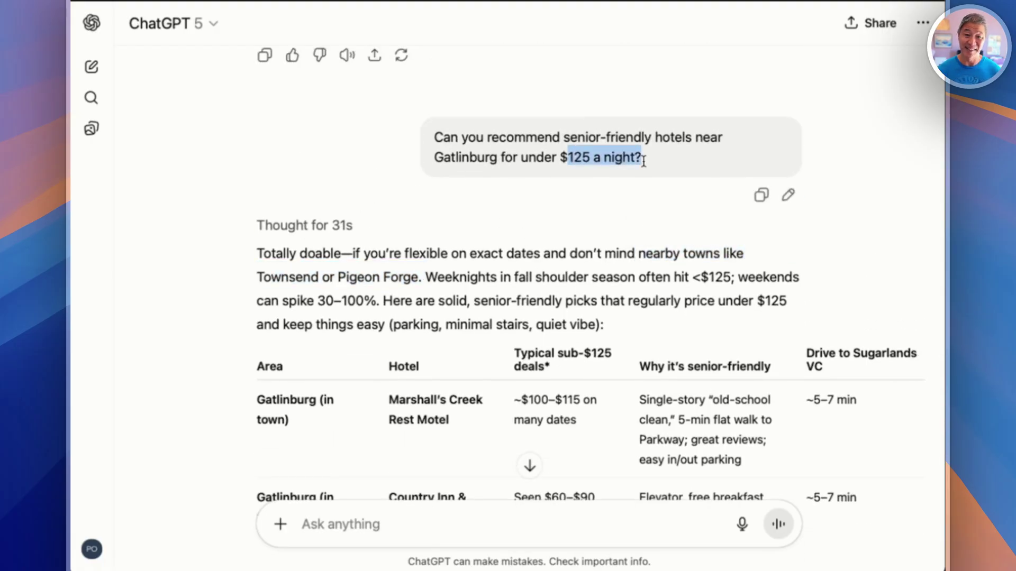
pyautogui.scroll(-5, 453, 371)
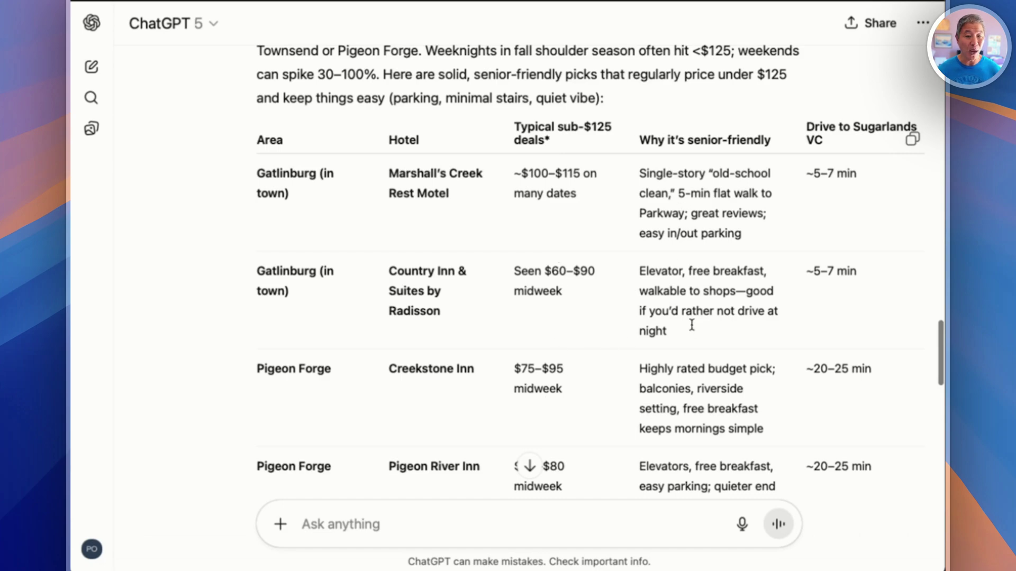
pyautogui.scroll(-2, 691, 324)
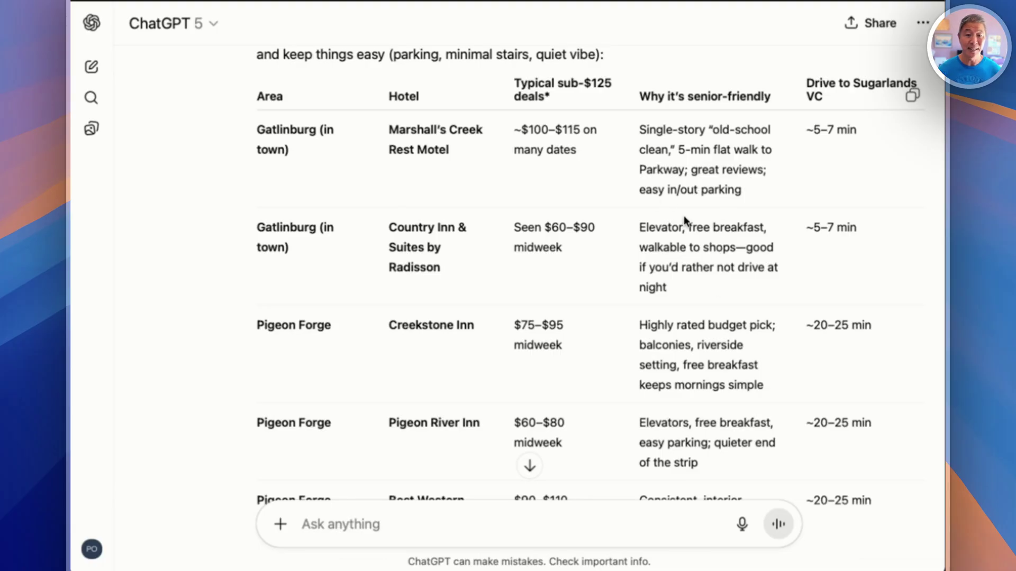
pyautogui.moveTo(687, 229); pyautogui.dragTo(778, 240)
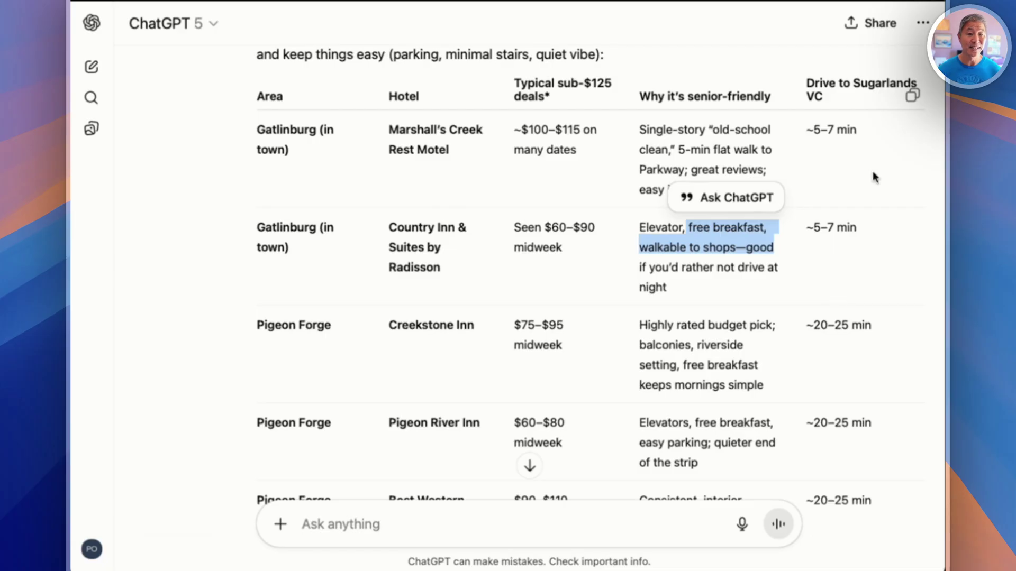
# Step: Examine the remaining hotels, the price notes with sources, the tips for keeping it under $125 and the closing offer
pyautogui.scroll(-8, 408, 359)
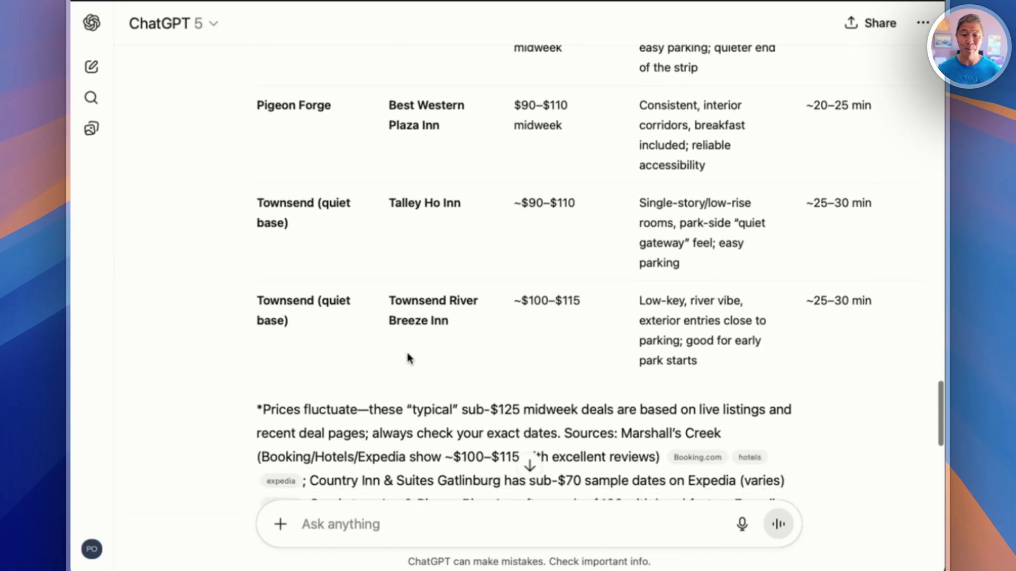
pyautogui.scroll(-5, 407, 358)
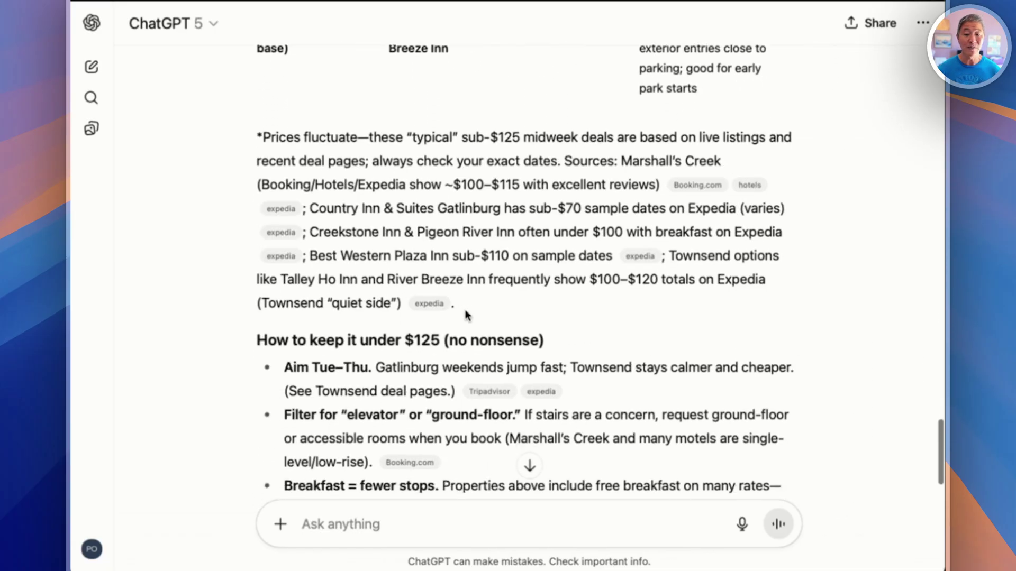
pyautogui.scroll(-4, 466, 316)
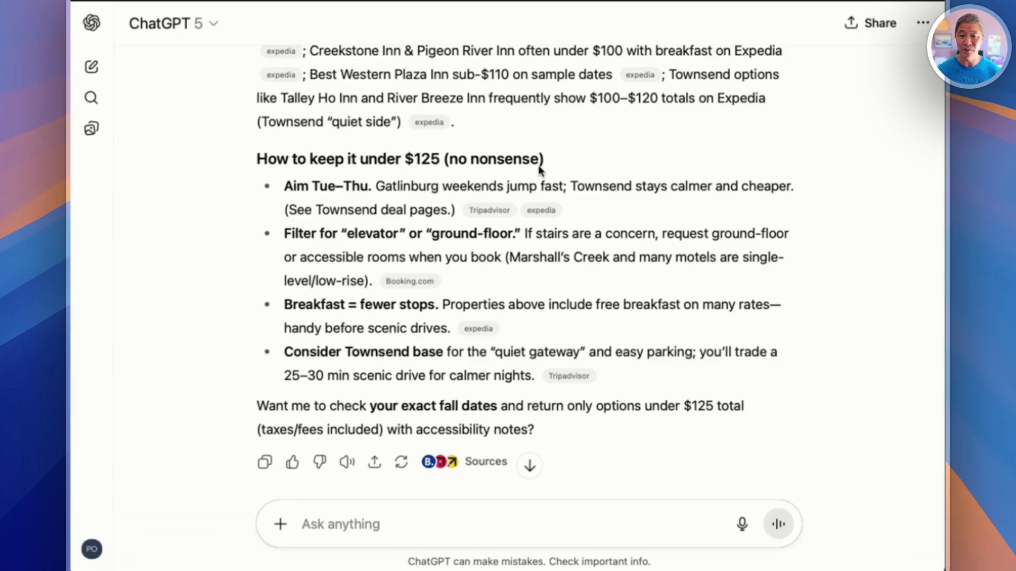
pyautogui.moveTo(546, 160); pyautogui.dragTo(296, 160)
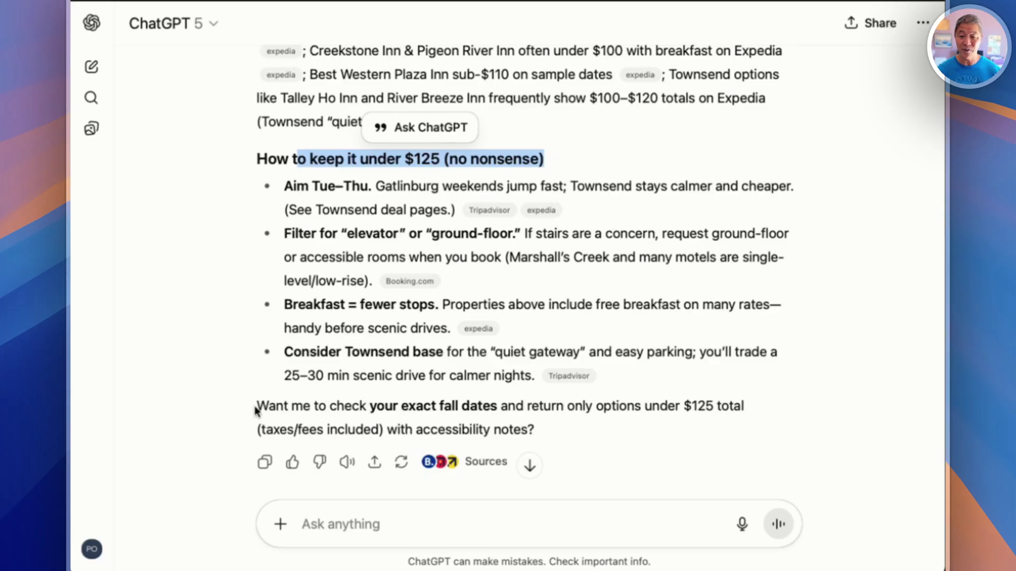
pyautogui.moveTo(255, 410); pyautogui.dragTo(753, 412)
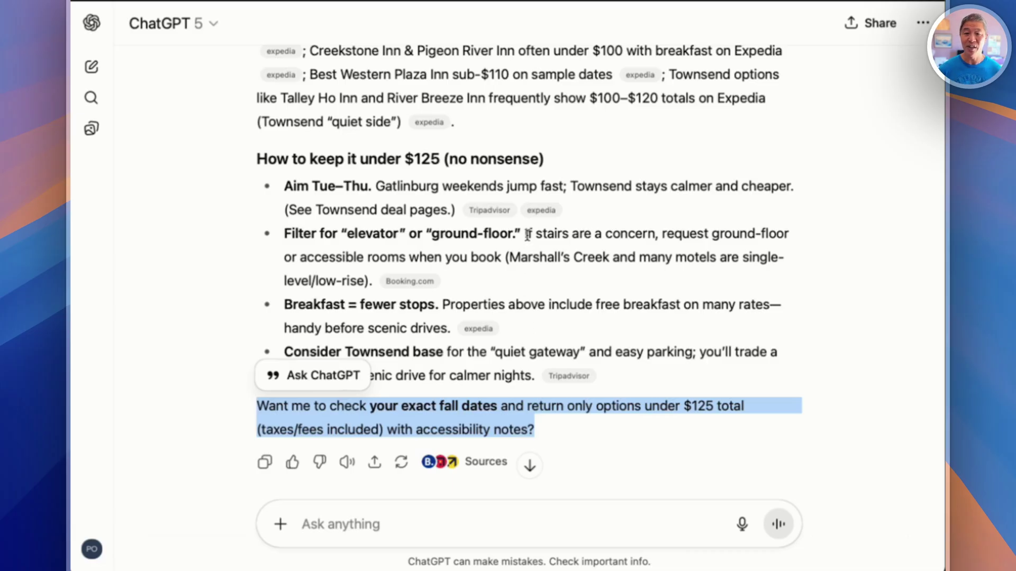
pyautogui.scroll(4, 527, 238)
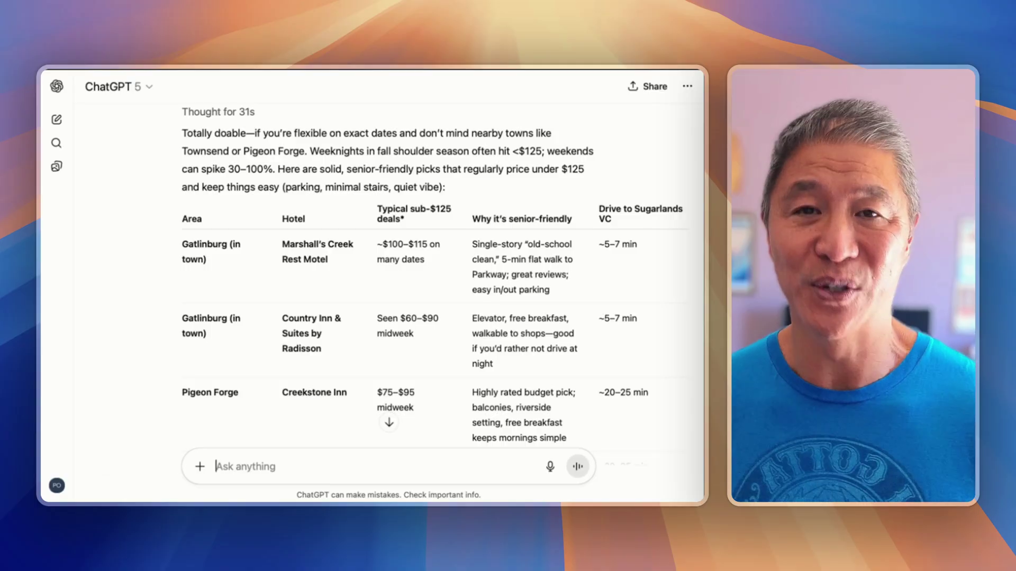
pyautogui.scroll(-15, 314, 322)
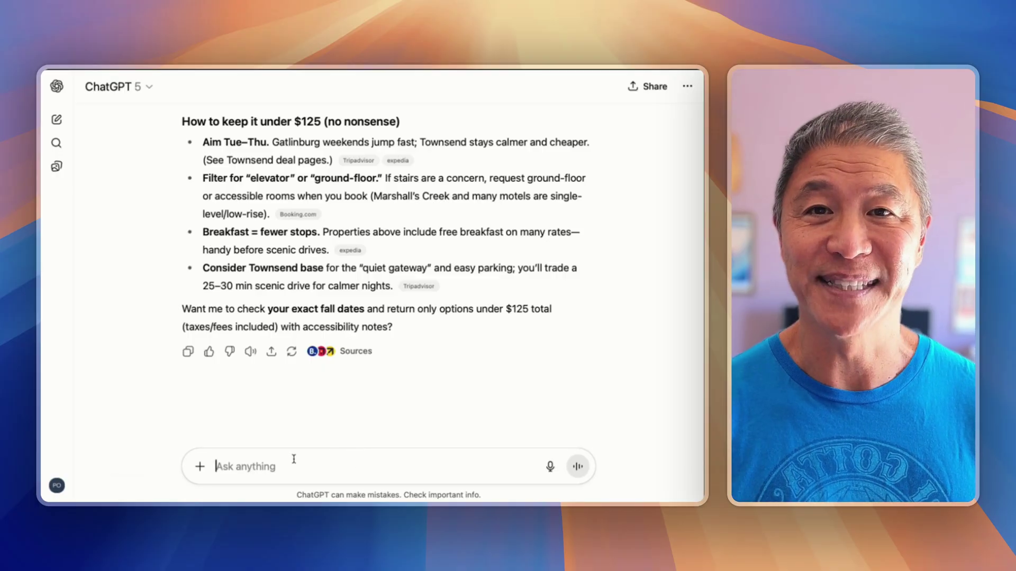
# Step: Send "What's the best way to go from the airport to my hotel Marshall's Creek Rest Motel?", checking the motel in the hotel table
pyautogui.write('What’s the best way to go from the airport to my hotel Marshall’s Creek Rest Motel?')
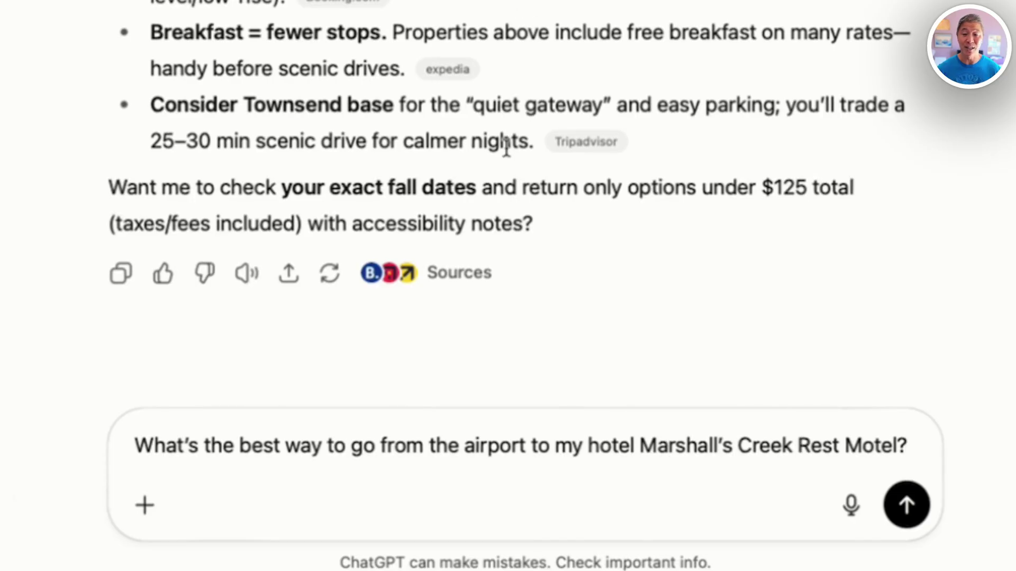
pyautogui.scroll(10, 505, 148)
pyautogui.scroll(2, 506, 151)
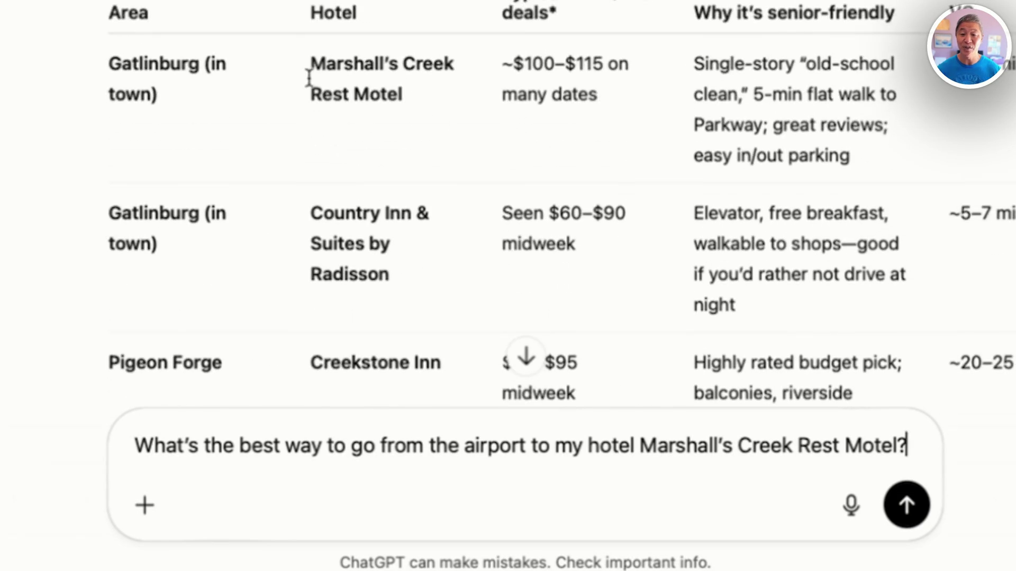
pyautogui.scroll(-1, 600, 254)
pyautogui.scroll(-5, 601, 254)
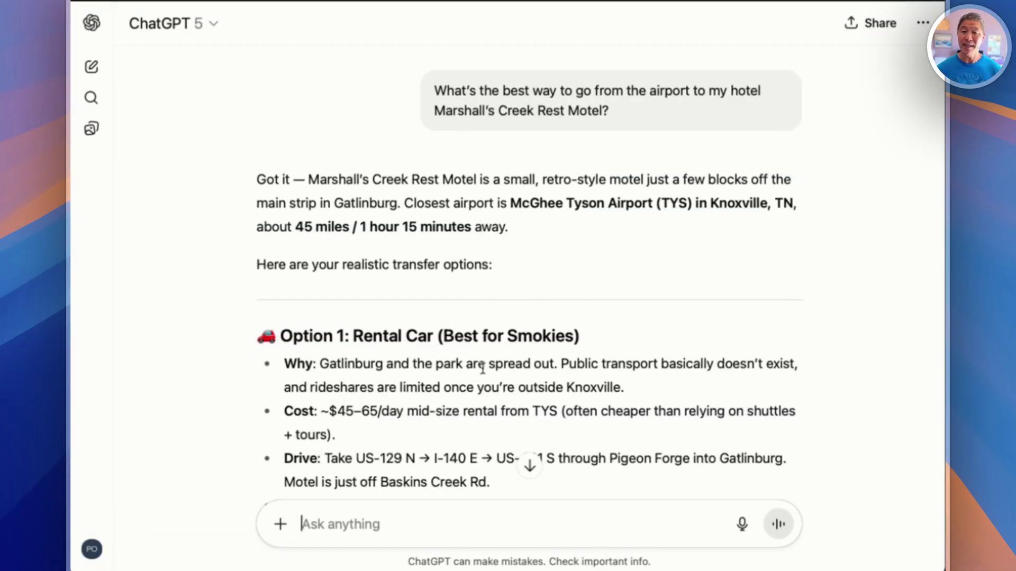
# Step: Review the closest airport, the rental car, shuttle and taxi/rideshare transfer options, and the final recommendation for reaching the motel
pyautogui.scroll(-1, 482, 369)
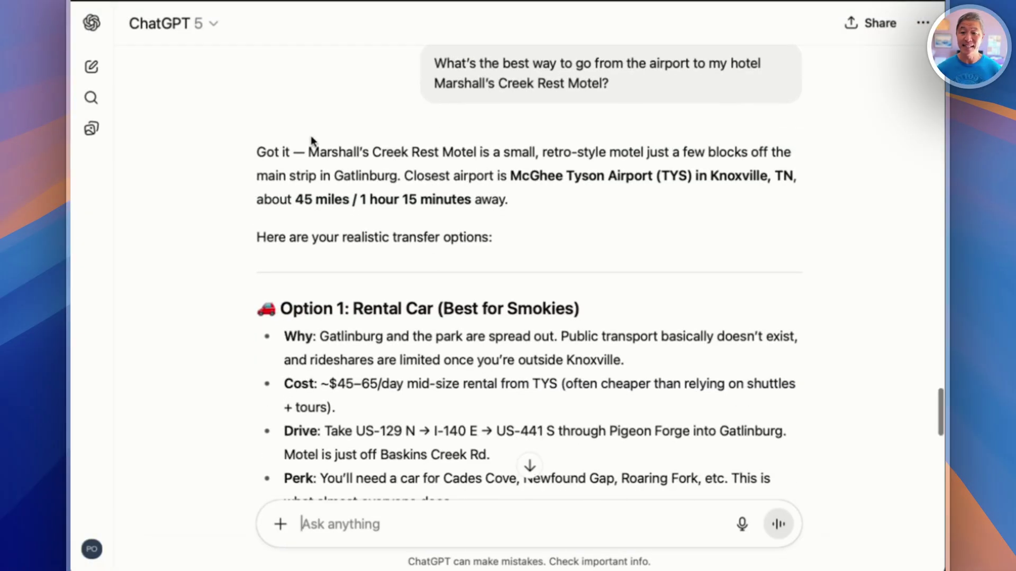
pyautogui.moveTo(310, 152); pyautogui.dragTo(652, 152)
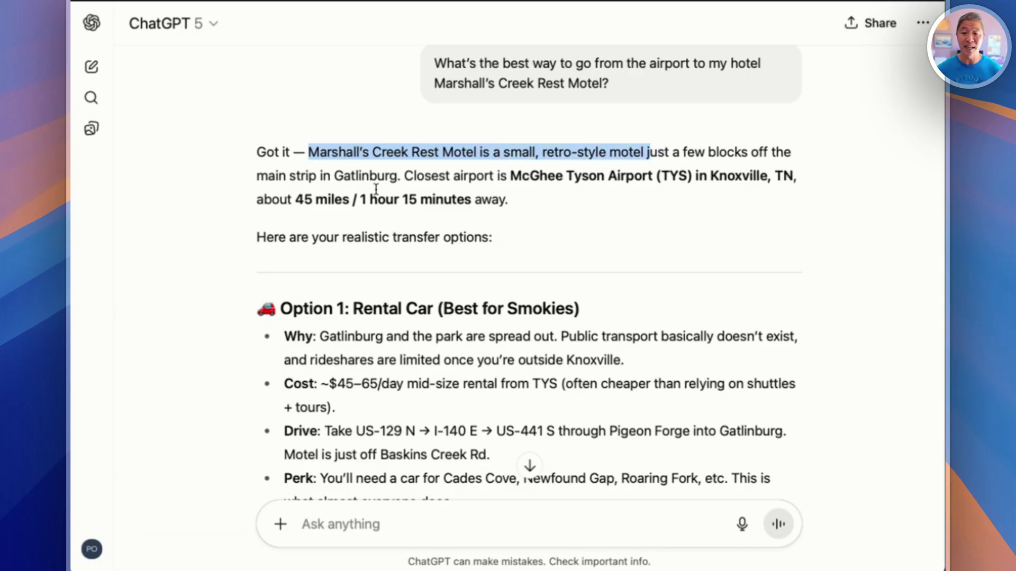
pyautogui.moveTo(375, 189); pyautogui.dragTo(397, 178)
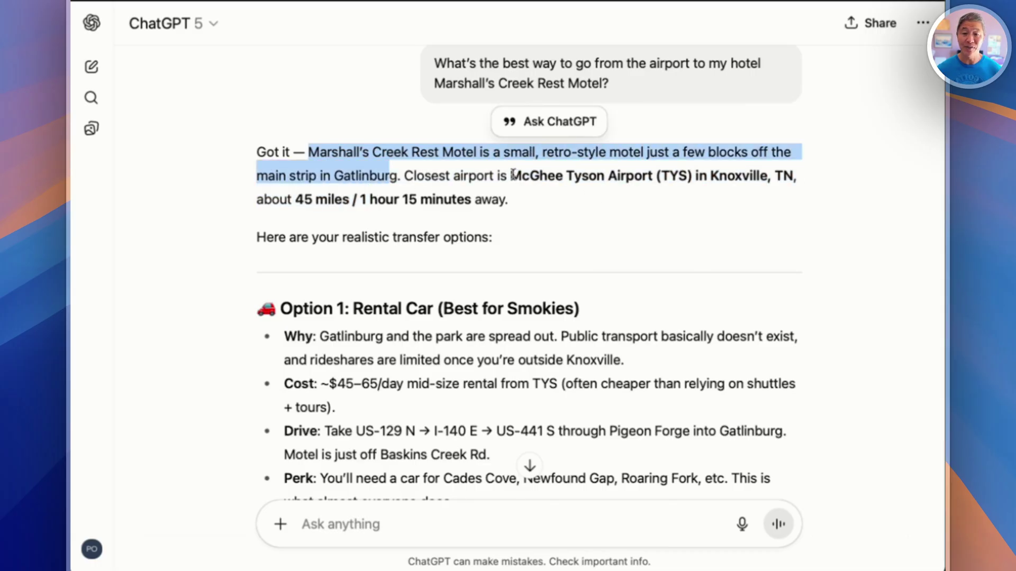
pyautogui.moveTo(512, 175); pyautogui.dragTo(678, 176)
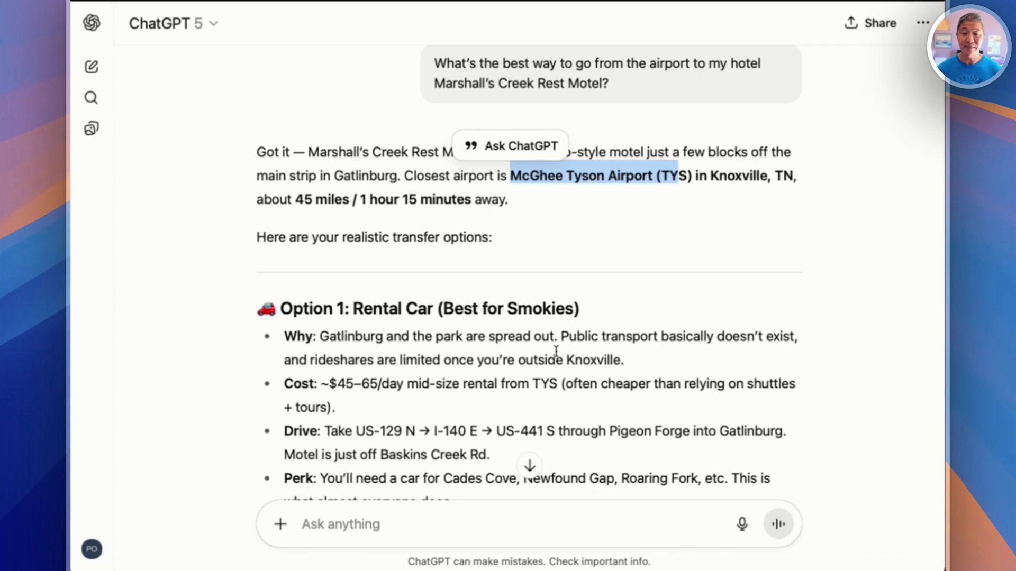
pyautogui.scroll(-3, 555, 351)
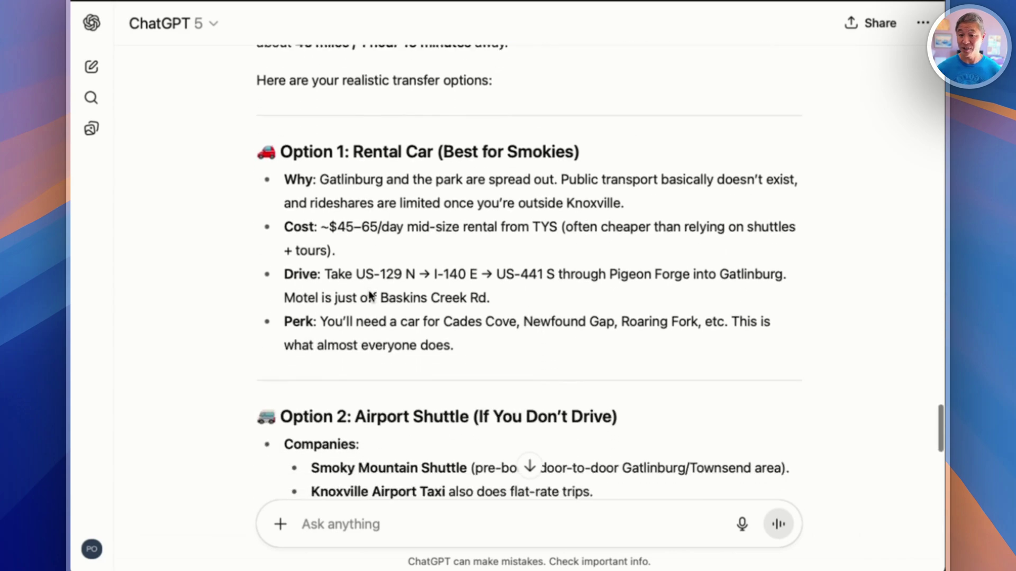
pyautogui.scroll(-3, 402, 296)
pyautogui.scroll(-4, 523, 431)
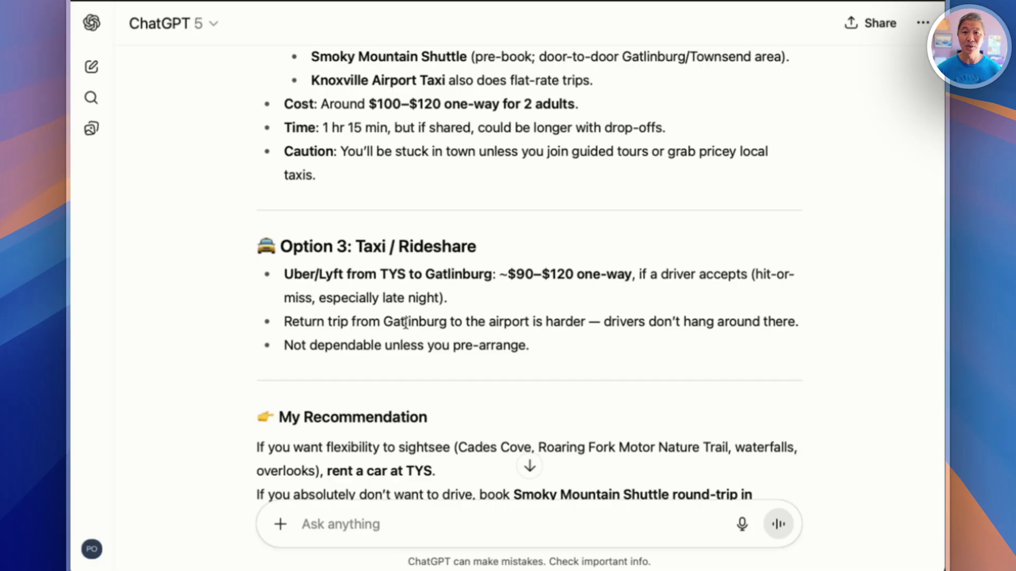
pyautogui.scroll(-4, 477, 418)
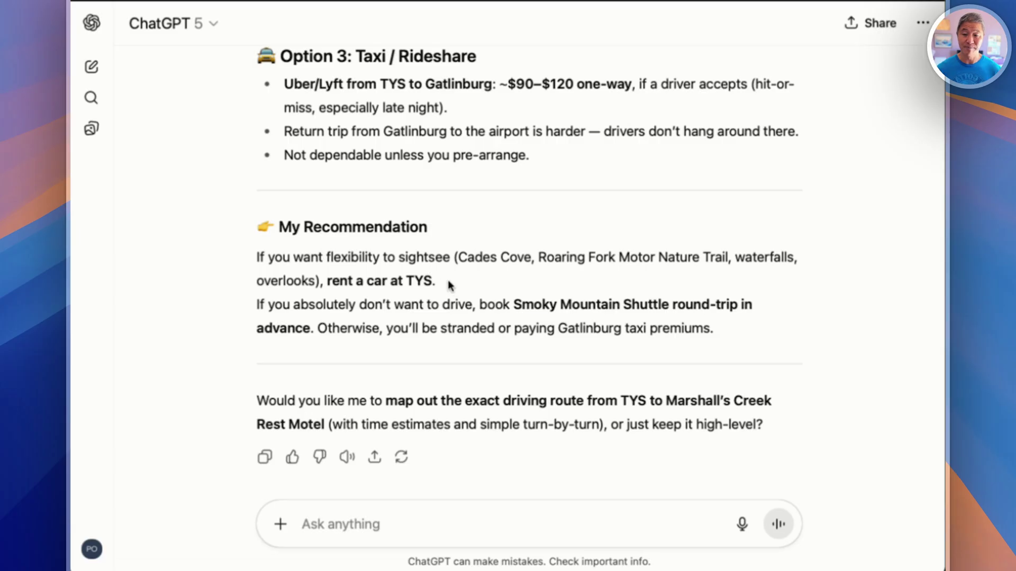
pyautogui.moveTo(449, 286); pyautogui.dragTo(237, 254)
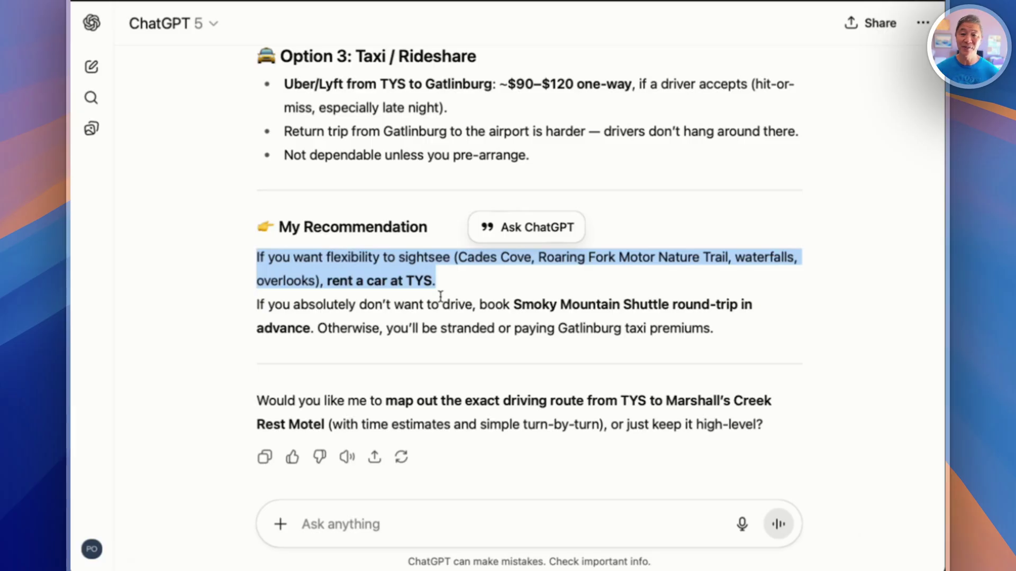
# Step: Send the follow-up question "Are there any day trips or group tours for seniors?"
pyautogui.scroll(2, 512, 339)
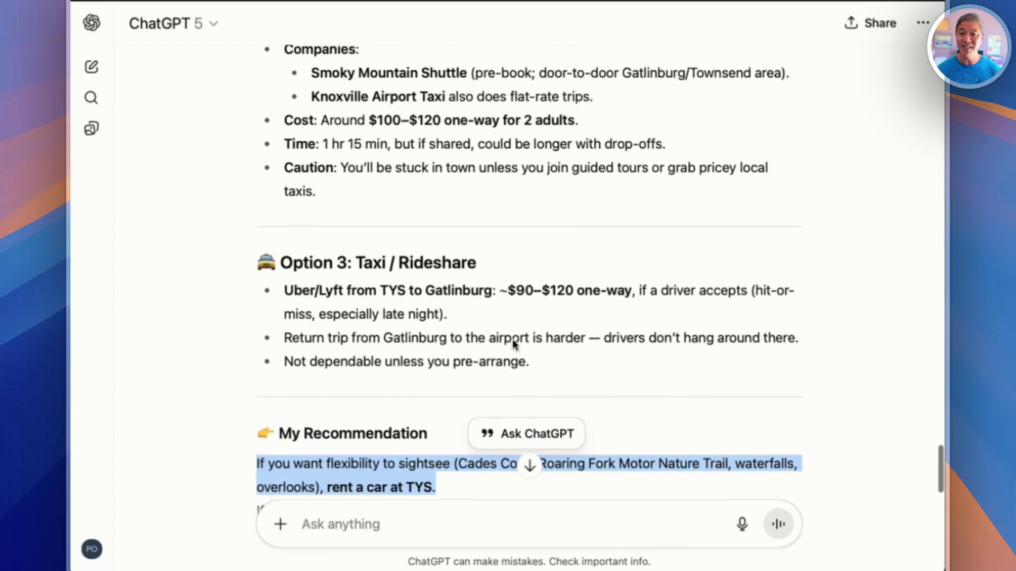
pyautogui.scroll(-2, 512, 339)
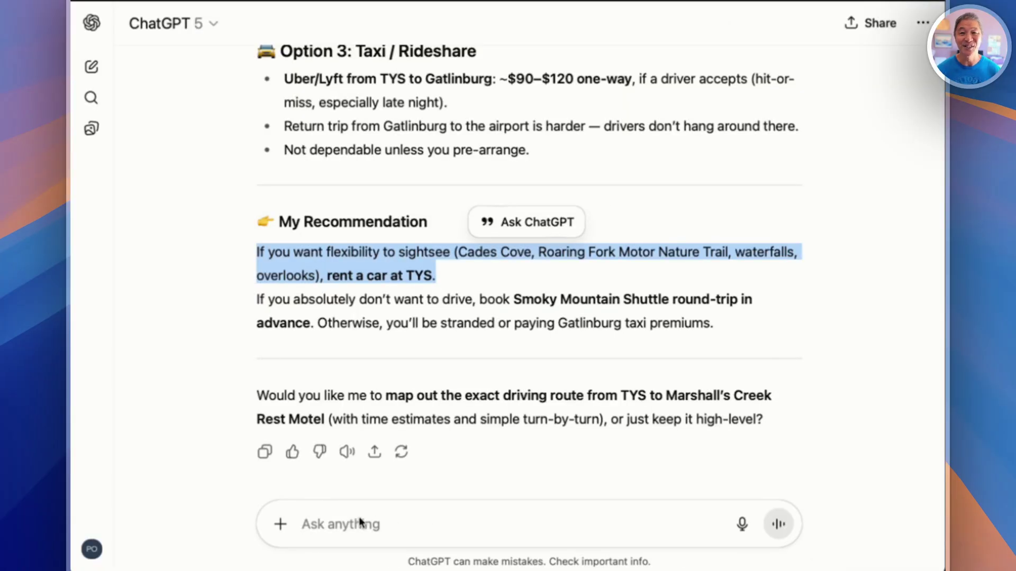
pyautogui.click(399, 525)
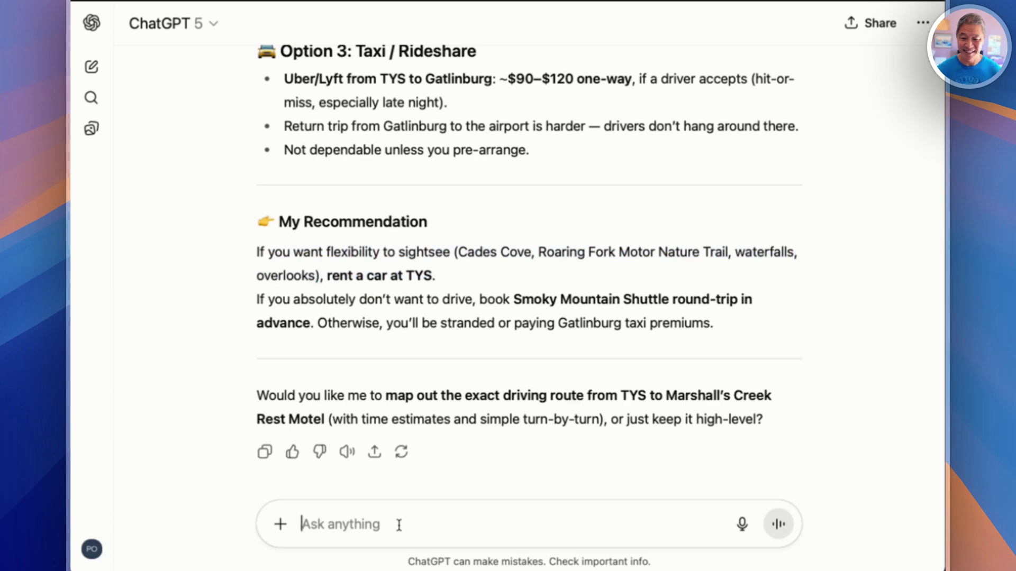
pyautogui.write('Are there any day trips or group tours for seniors?')
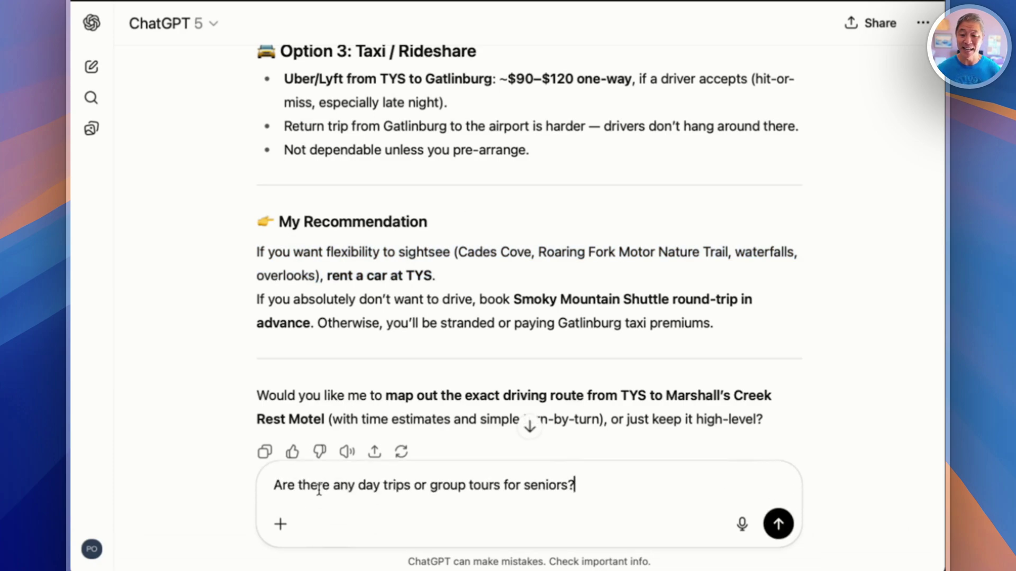
pyautogui.click(793, 527)
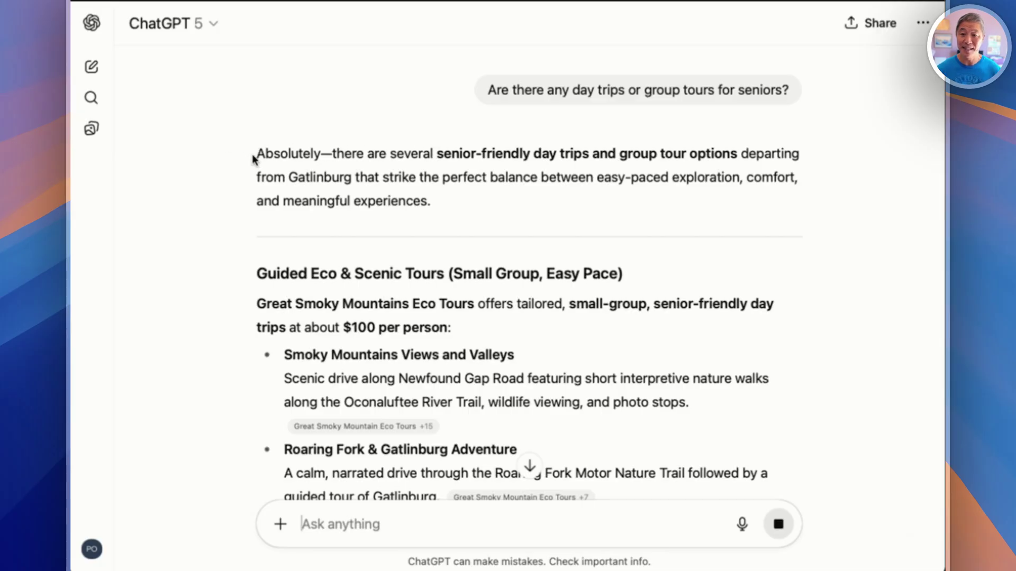
# Step: Review the guided eco and scenic tours and the classic motorcoach group tour, marking the tour operator and the packaged tour's name
pyautogui.scroll(-5, 492, 270)
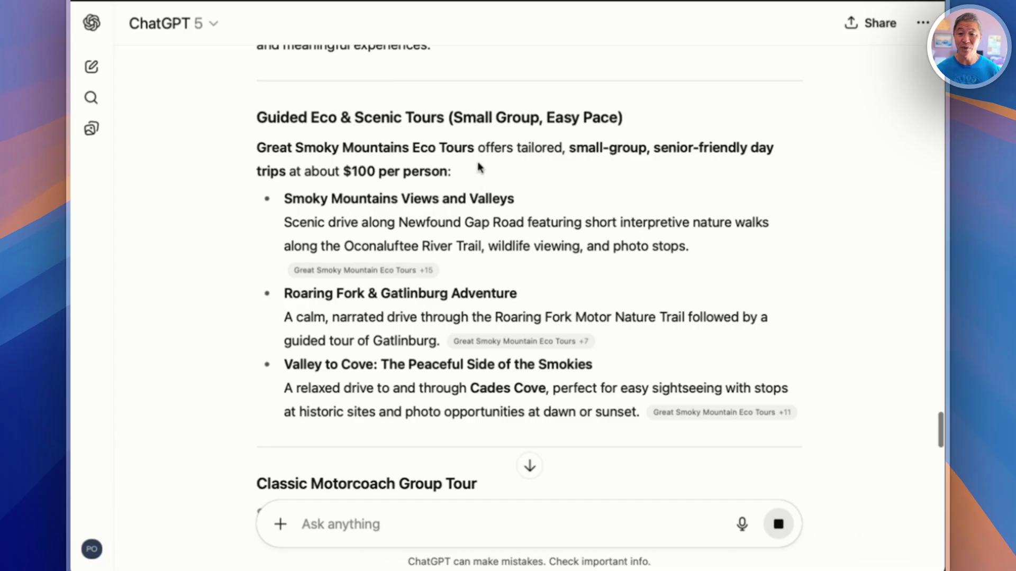
pyautogui.moveTo(481, 147); pyautogui.dragTo(254, 146)
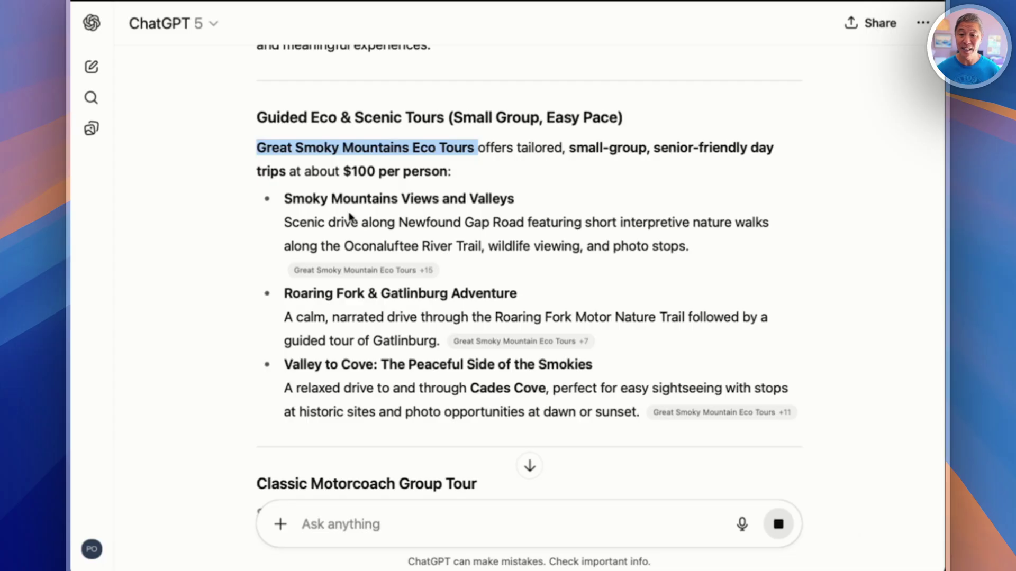
pyautogui.scroll(-5, 360, 381)
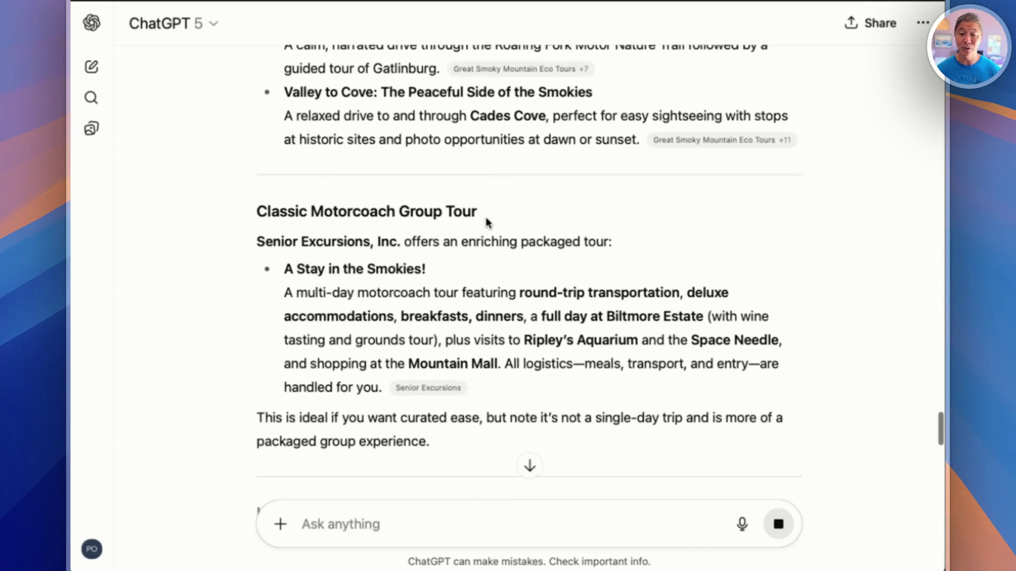
pyautogui.moveTo(478, 212); pyautogui.dragTo(395, 211)
pyautogui.click(288, 221)
pyautogui.tripleClick(257, 218)
pyautogui.scroll(-2, 376, 333)
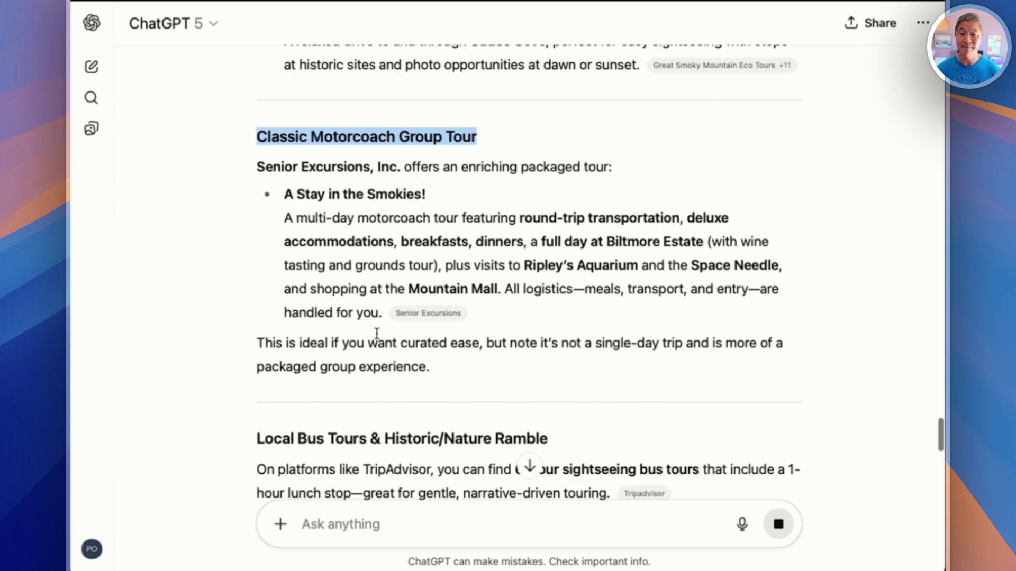
pyautogui.tripleClick(365, 195)
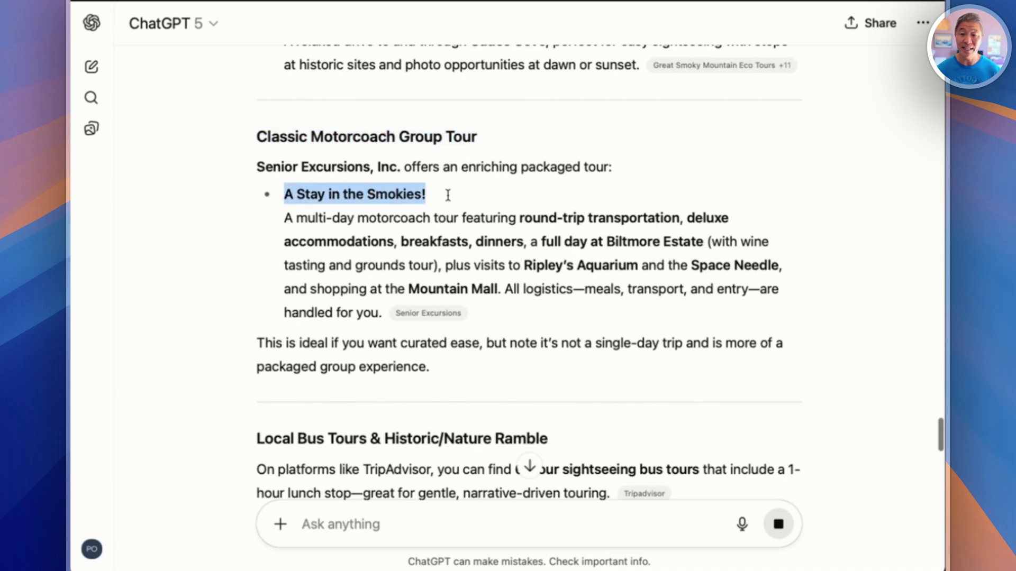
# Step: Examine the local bus tours, the arts and Townsend options, and the quick comparison table of tour types
pyautogui.scroll(-3, 443, 312)
pyautogui.scroll(-5, 443, 312)
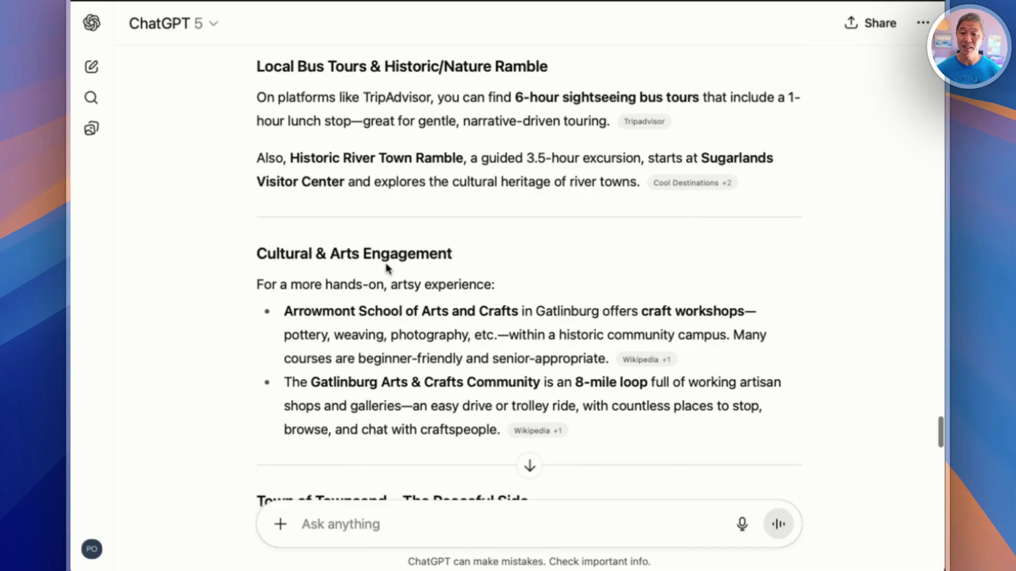
pyautogui.scroll(-4, 373, 331)
pyautogui.scroll(-12, 372, 331)
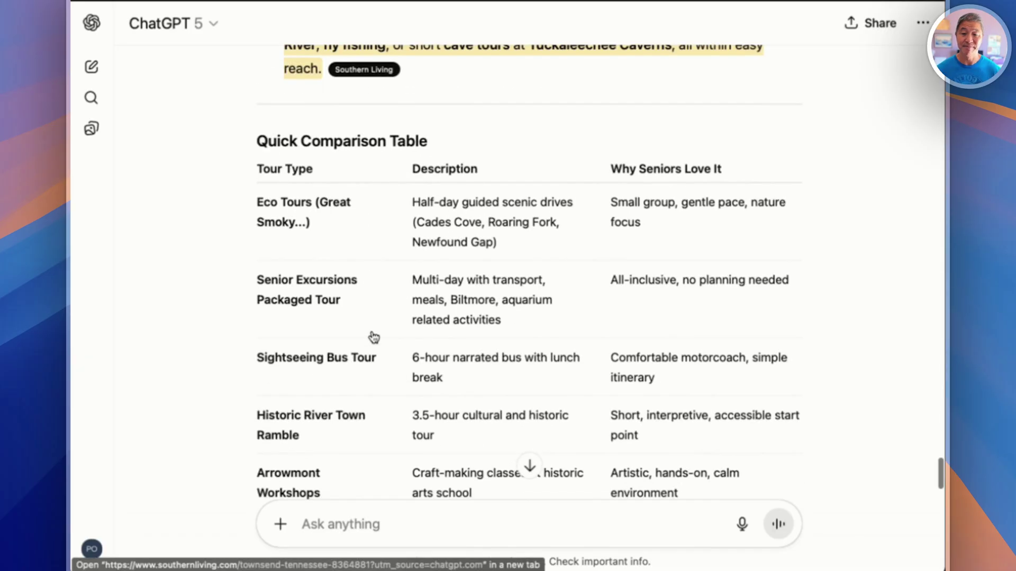
# Step: Send the question "what should I pack for this trip of 5 days for the season I will be there?"
pyautogui.scroll(-5, 372, 330)
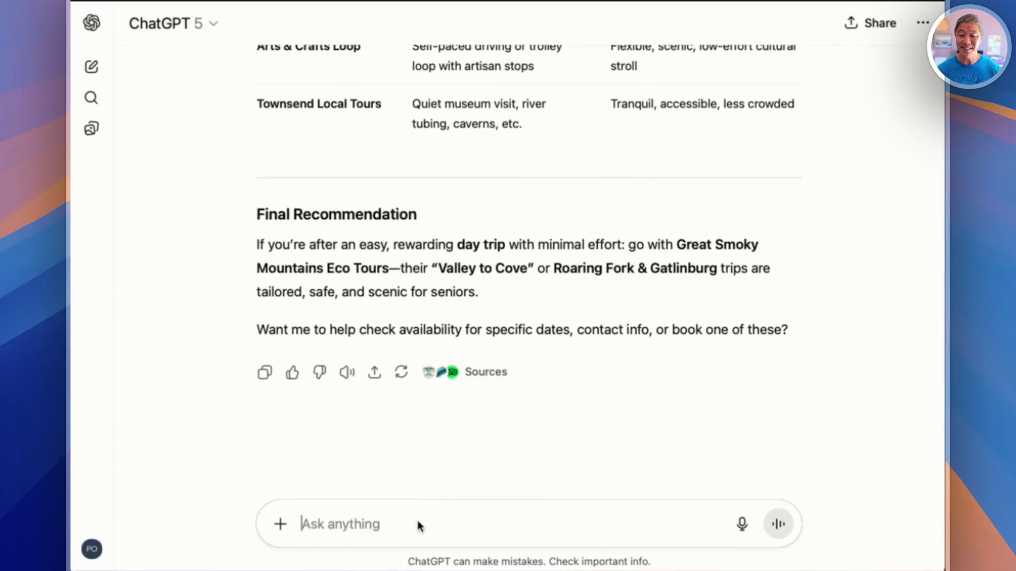
pyautogui.write('what should I pack for this trip of 5 days for the season I will be there?')
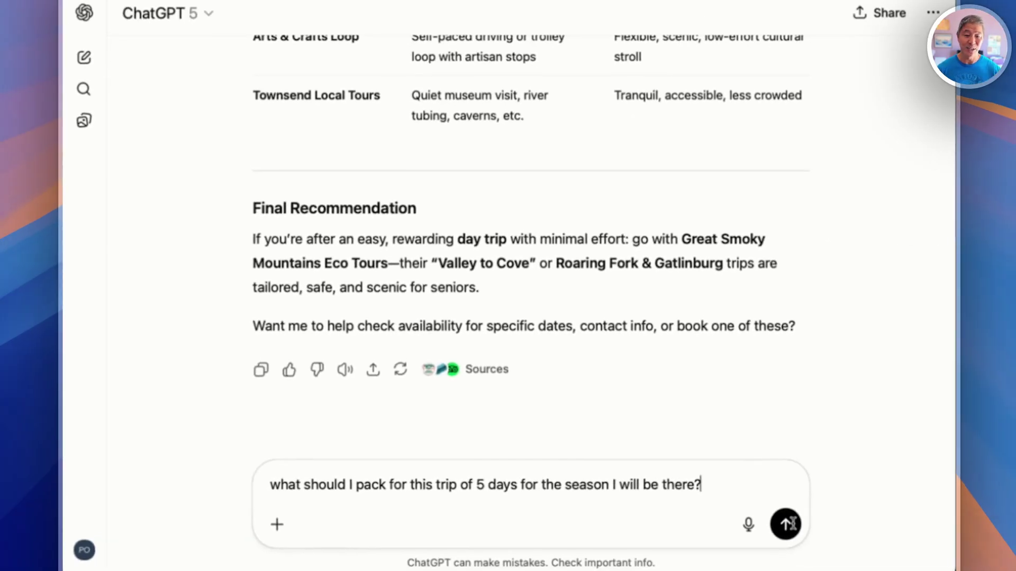
pyautogui.click(788, 524)
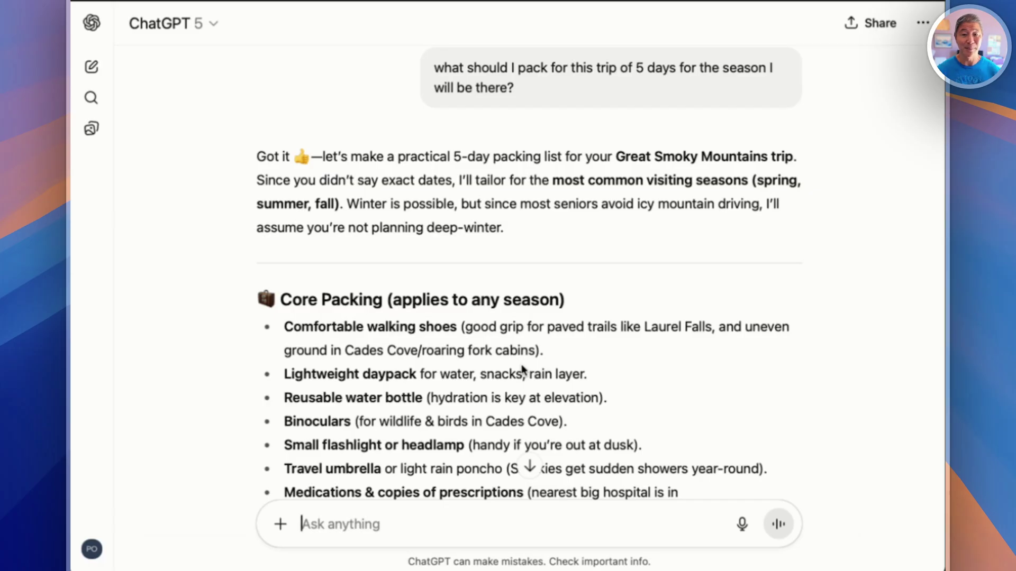
# Step: Review the packing answer's introduction, the core packing list for any season and the spring clothing suggestions
pyautogui.scroll(-2, 481, 423)
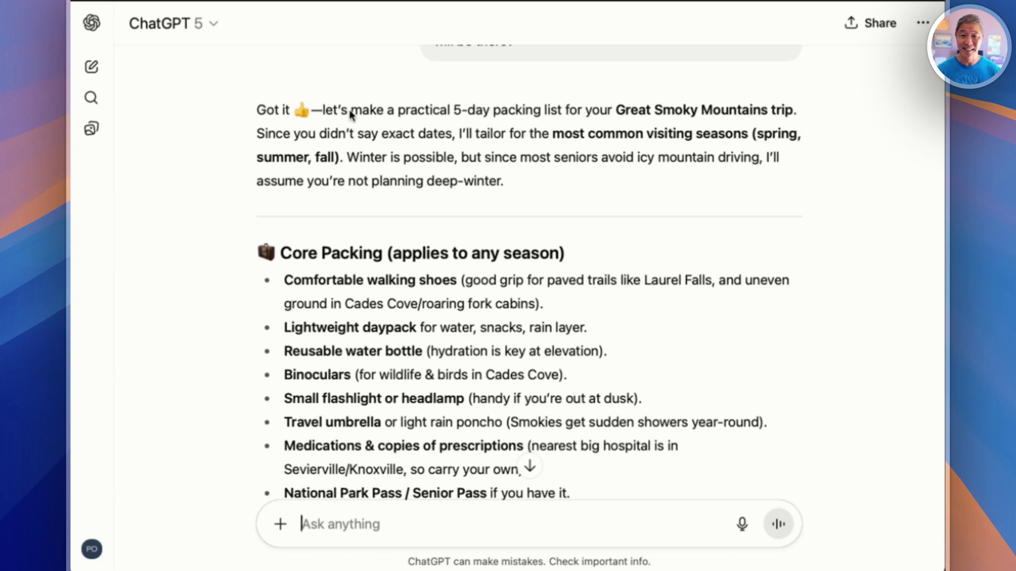
pyautogui.scroll(-4, 453, 354)
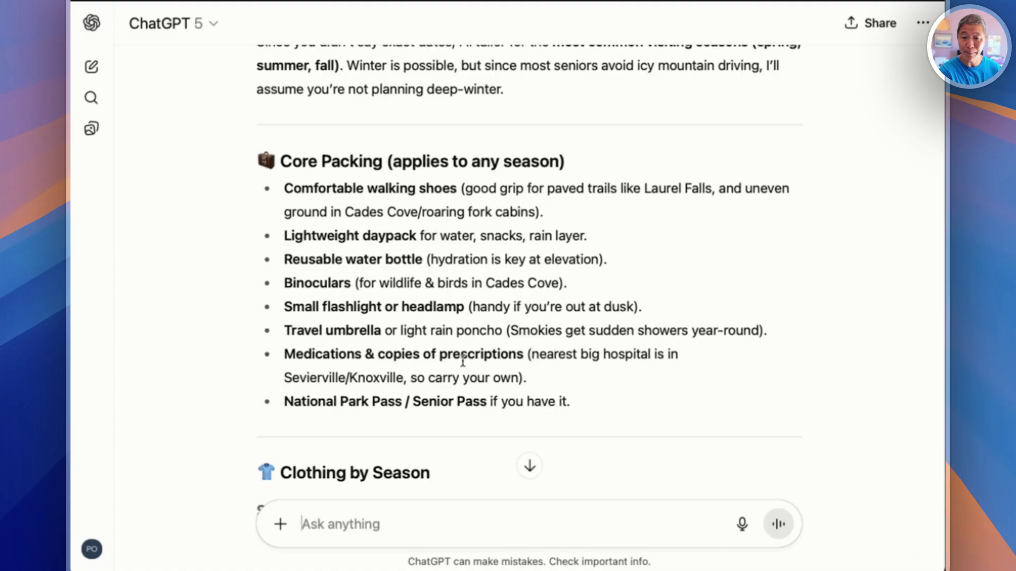
pyautogui.moveTo(582, 404); pyautogui.dragTo(257, 205)
pyautogui.scroll(-5, 459, 394)
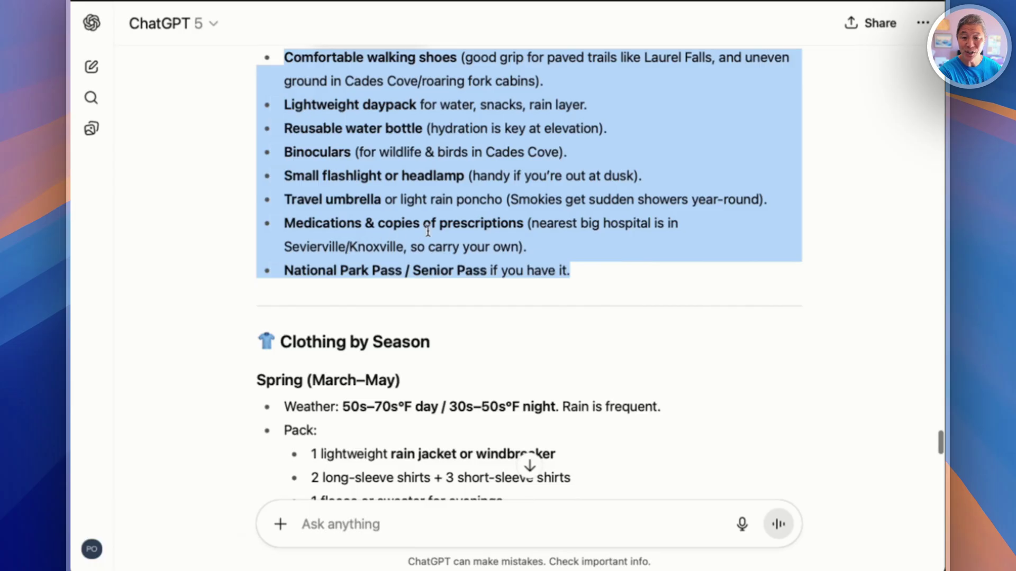
pyautogui.scroll(-6, 428, 350)
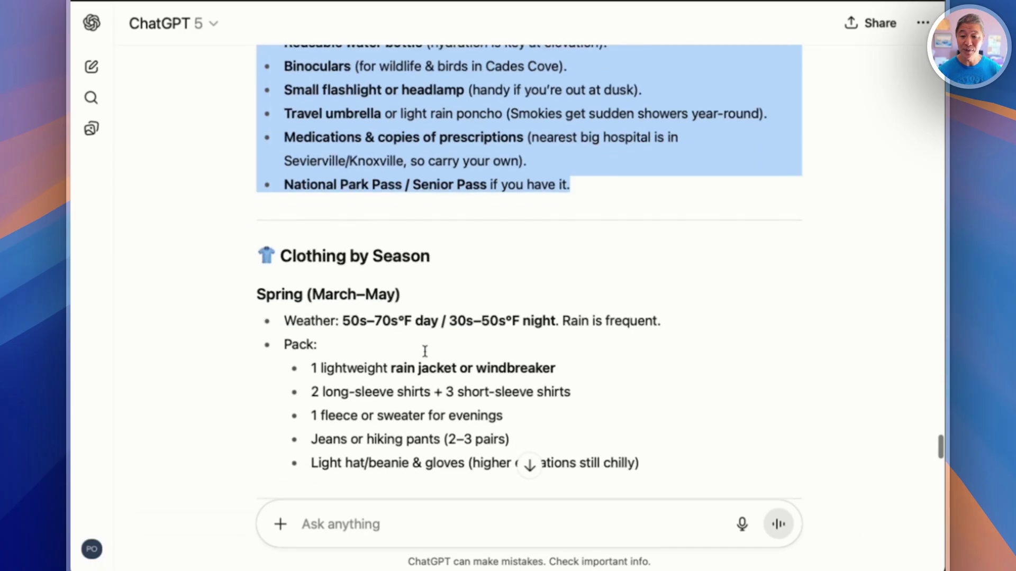
pyautogui.scroll(-4, 425, 351)
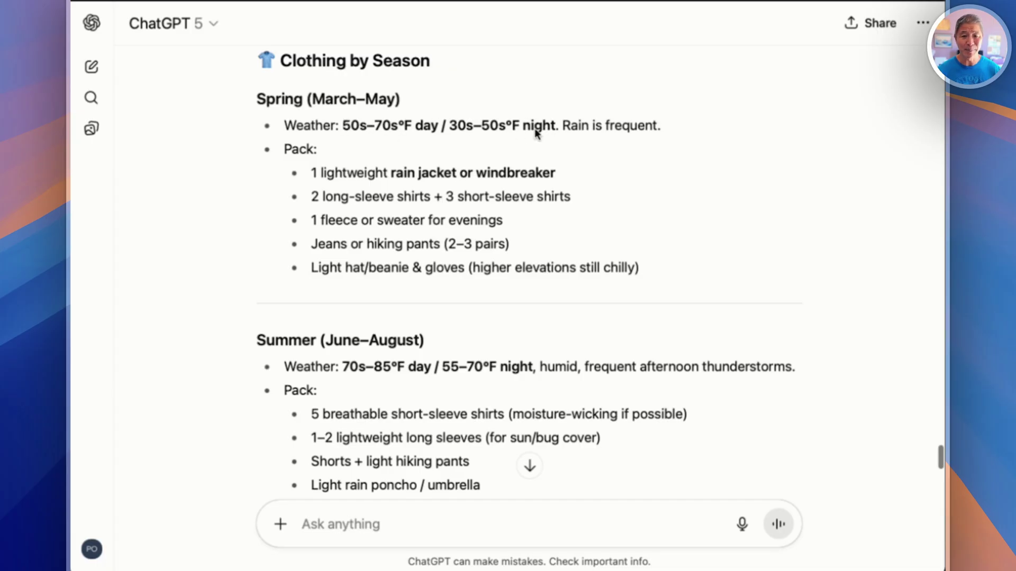
pyautogui.scroll(-1, 370, 264)
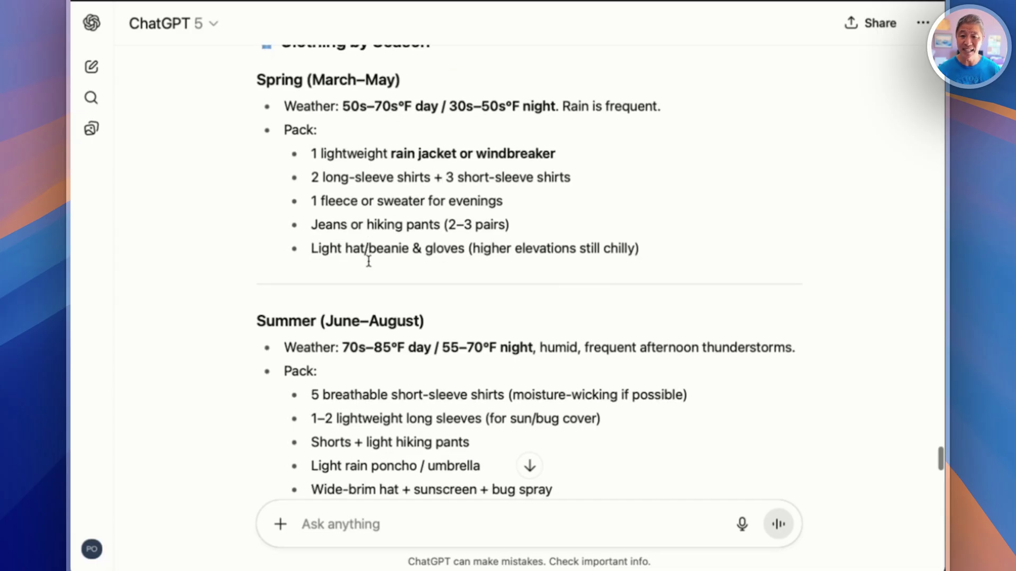
# Step: Examine the summer and fall clothing lists and the extras that make the trip easier, highlighting the phone charger and car adapter
pyautogui.scroll(-5, 411, 381)
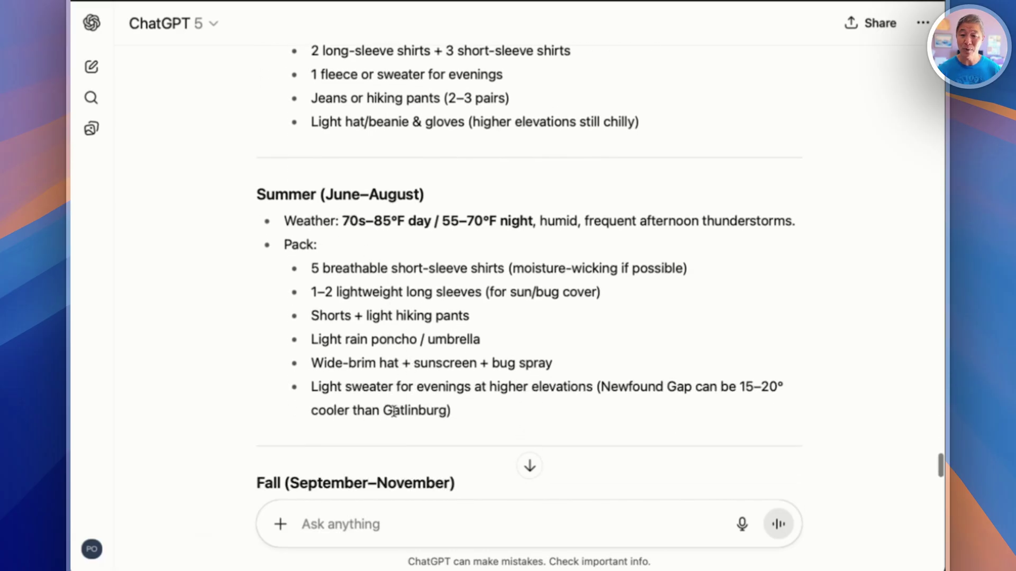
pyautogui.scroll(-1, 398, 426)
pyautogui.scroll(-14, 398, 426)
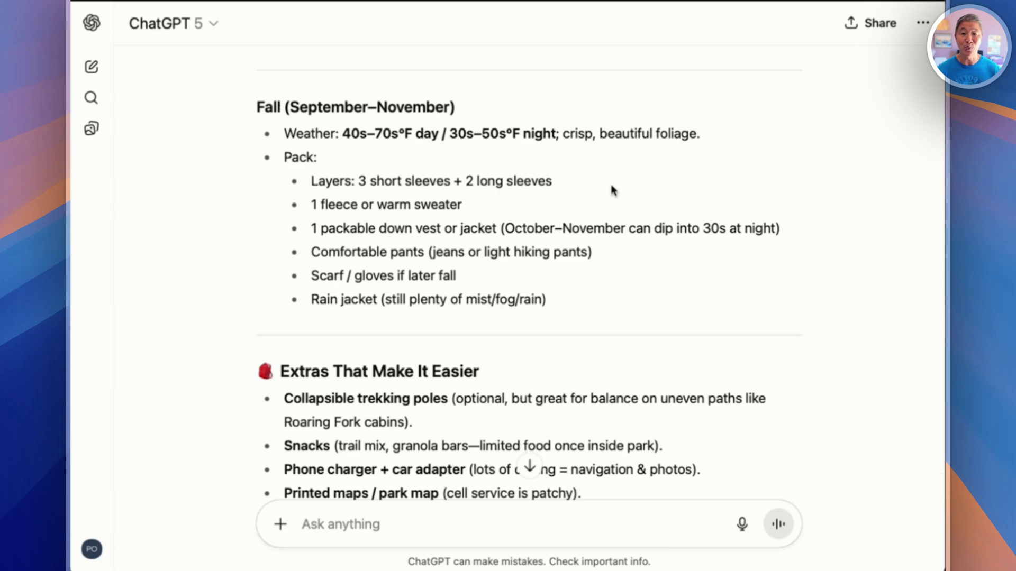
pyautogui.scroll(-1, 379, 232)
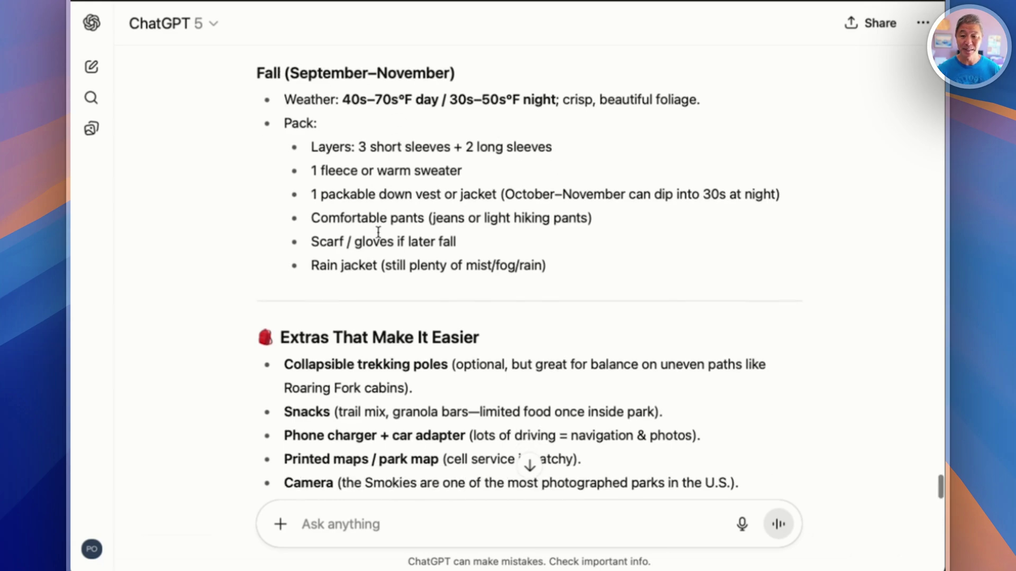
pyautogui.moveTo(379, 186); pyautogui.dragTo(550, 264)
pyautogui.scroll(-3, 423, 238)
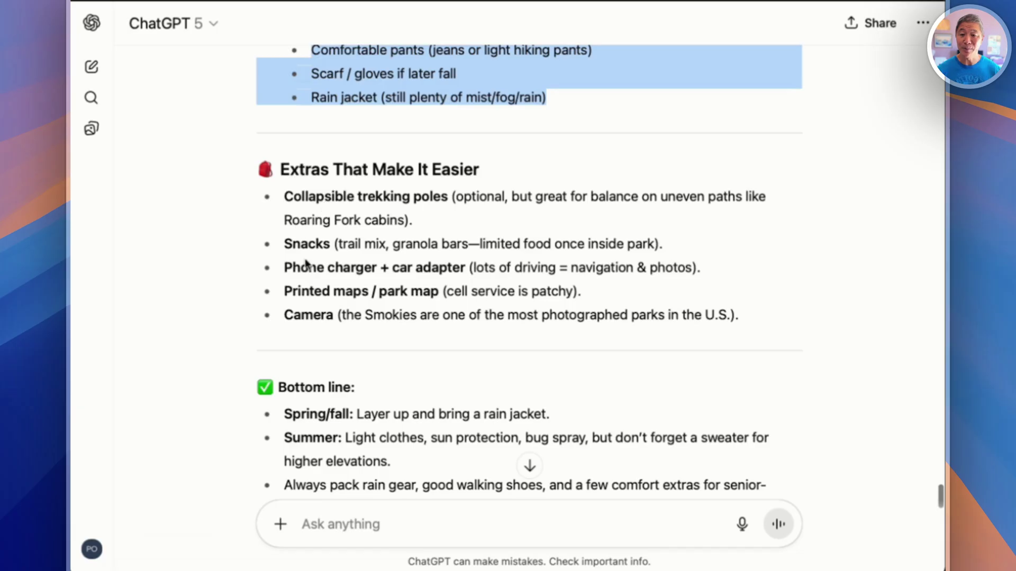
pyautogui.scroll(-1, 375, 310)
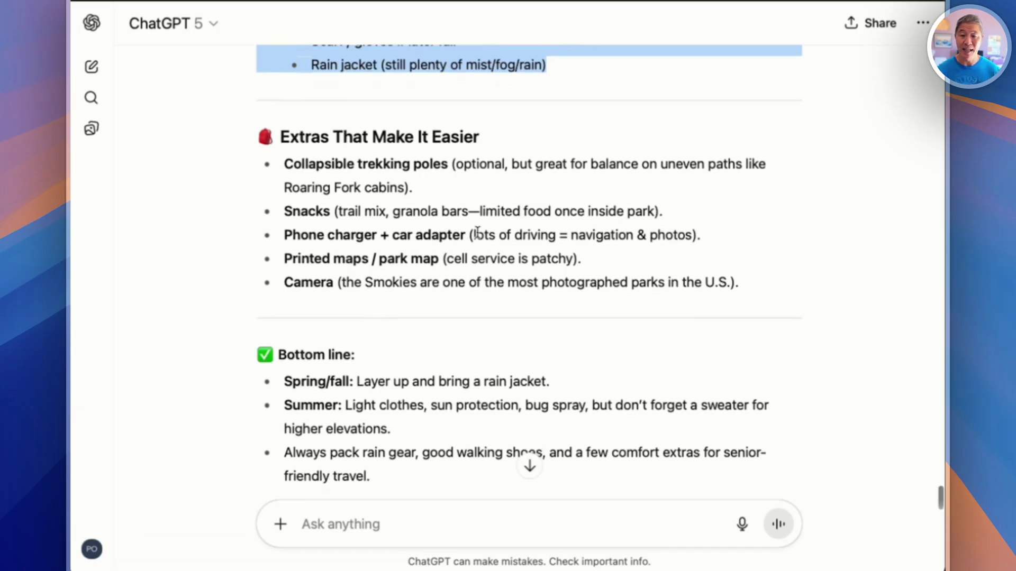
pyautogui.moveTo(472, 233); pyautogui.dragTo(235, 238)
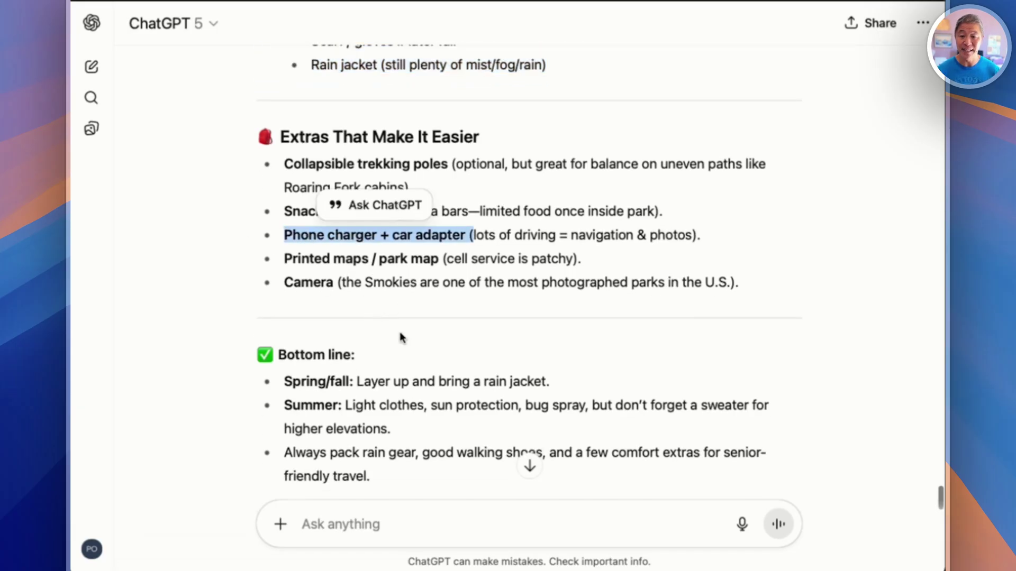
# Step: Send the request "Can you adjust my itinerary to include more rest time?"
pyautogui.scroll(-5, 400, 334)
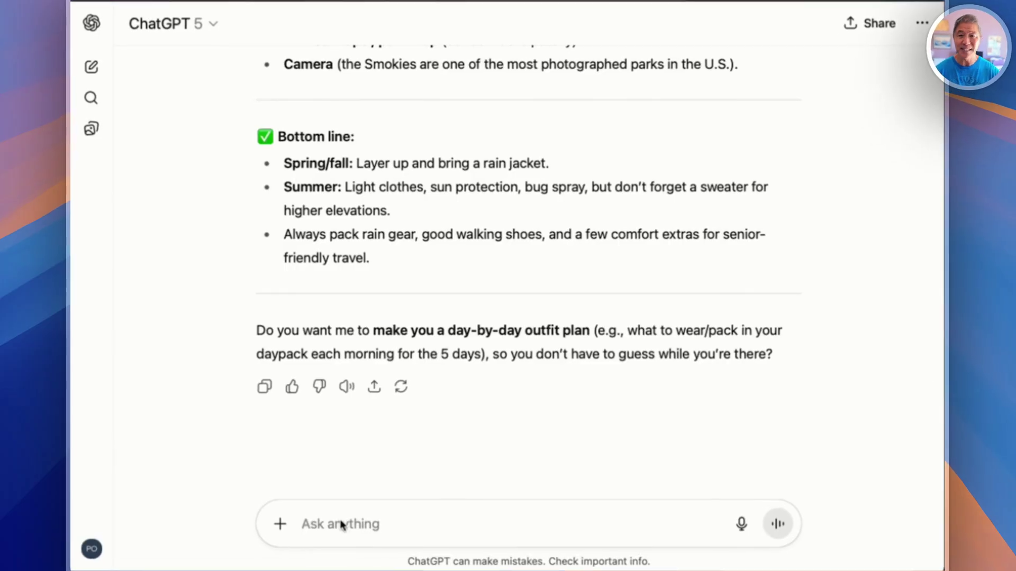
pyautogui.write('Can you adjust my itinerary to include more rest time?')
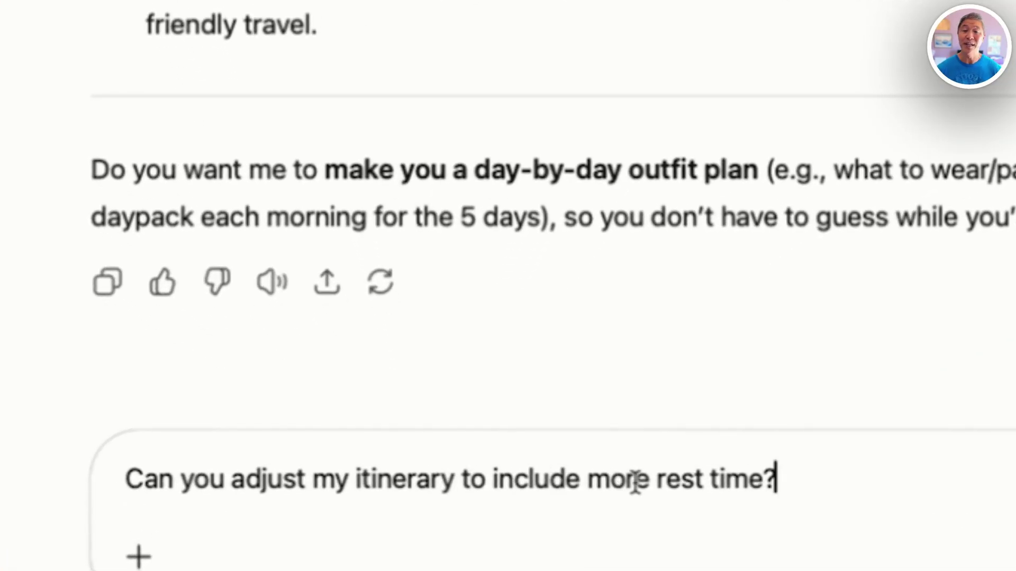
pyautogui.press('Return')
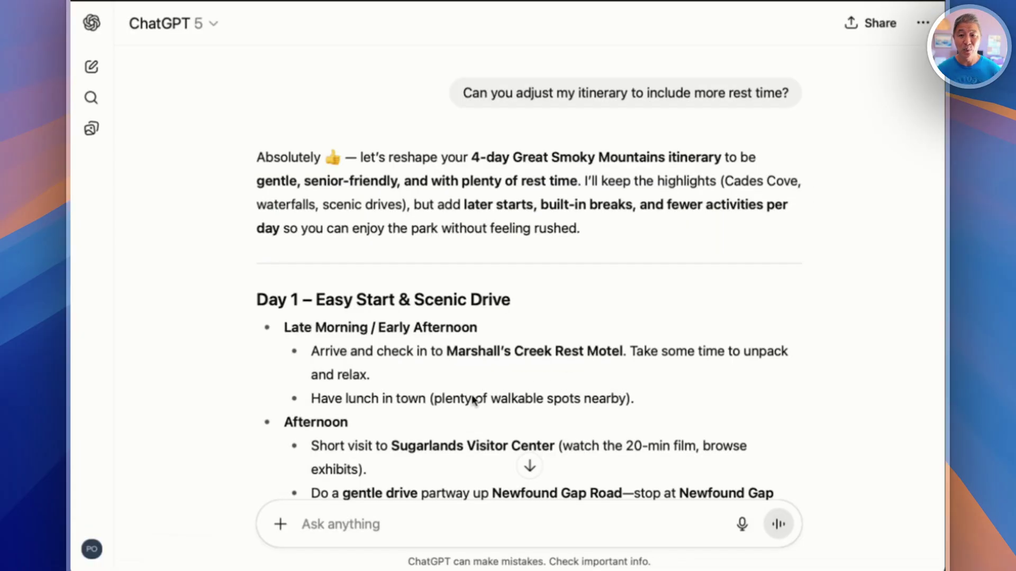
# Step: Review the adjusted itinerary's introduction and its Day 1 and Day 2 plans for later starts, breaks and rest time
pyautogui.scroll(-2, 472, 402)
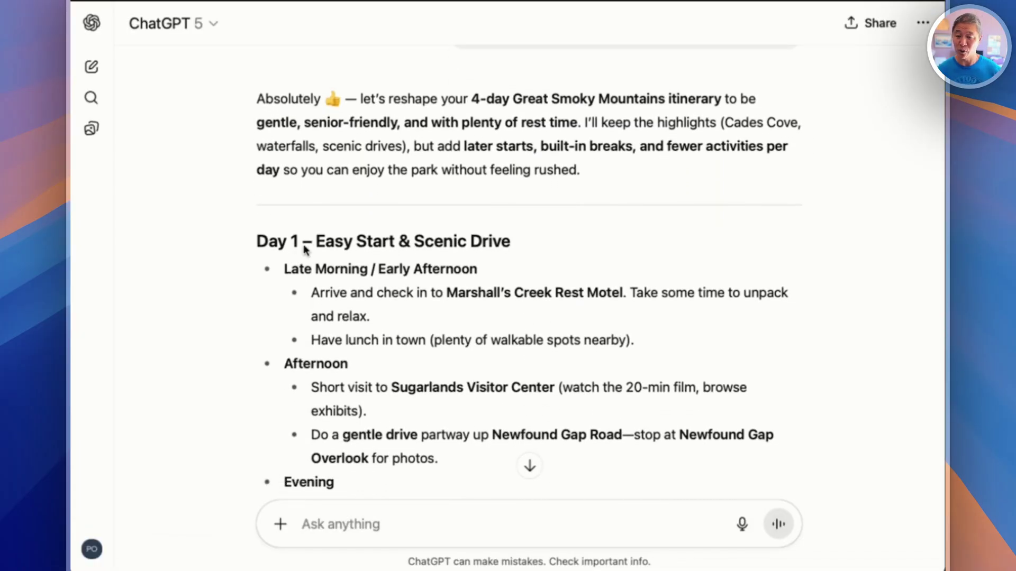
pyautogui.scroll(-2, 420, 370)
pyautogui.scroll(-1, 421, 368)
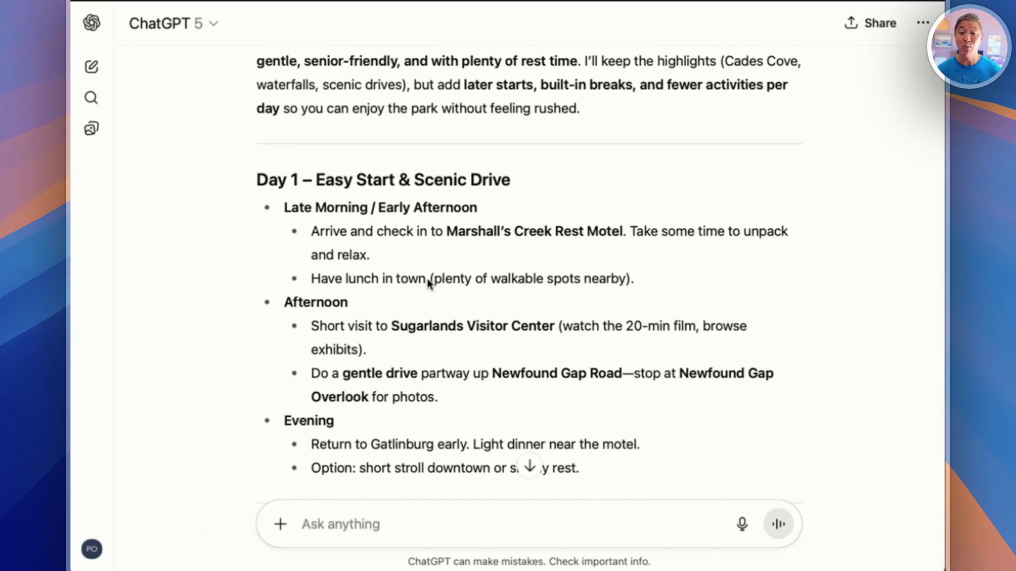
pyautogui.scroll(-4, 428, 280)
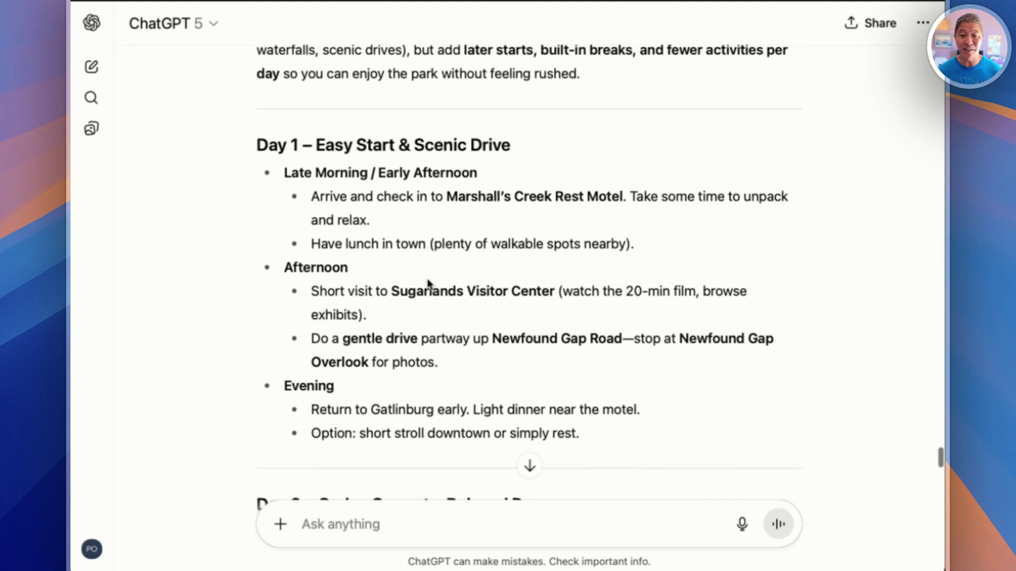
pyautogui.scroll(-2, 392, 175)
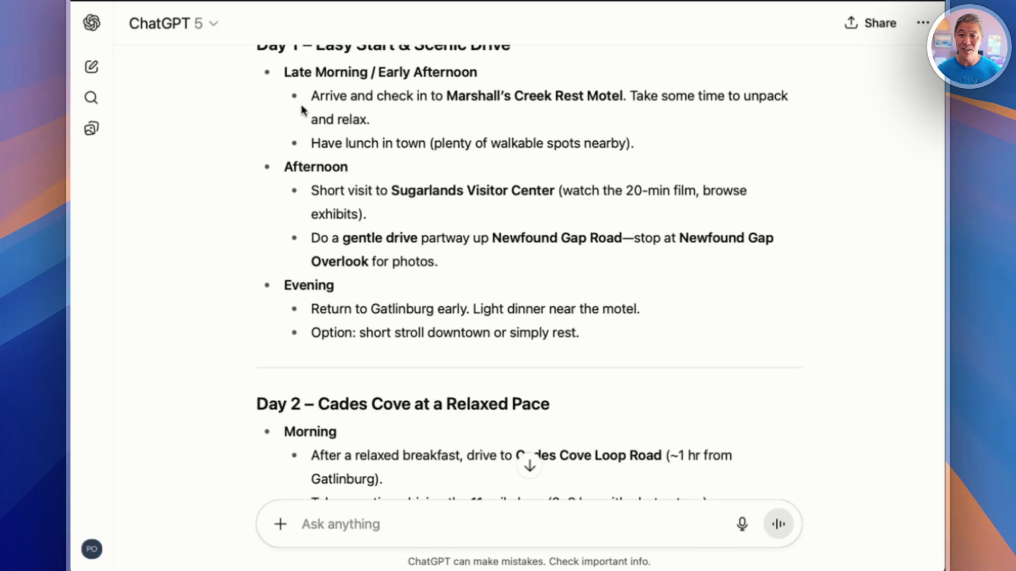
pyautogui.scroll(-10, 356, 382)
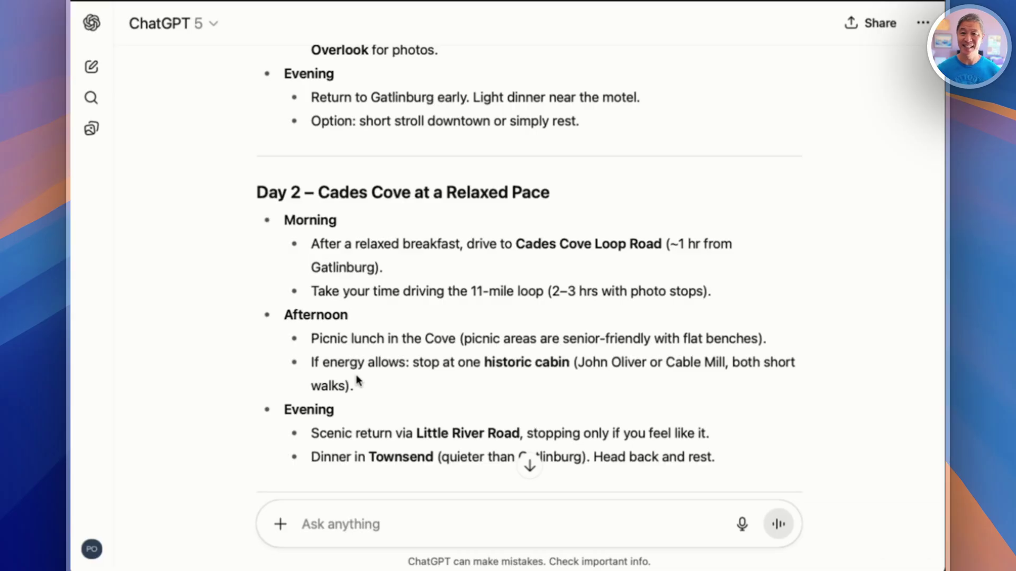
pyautogui.scroll(-3, 357, 380)
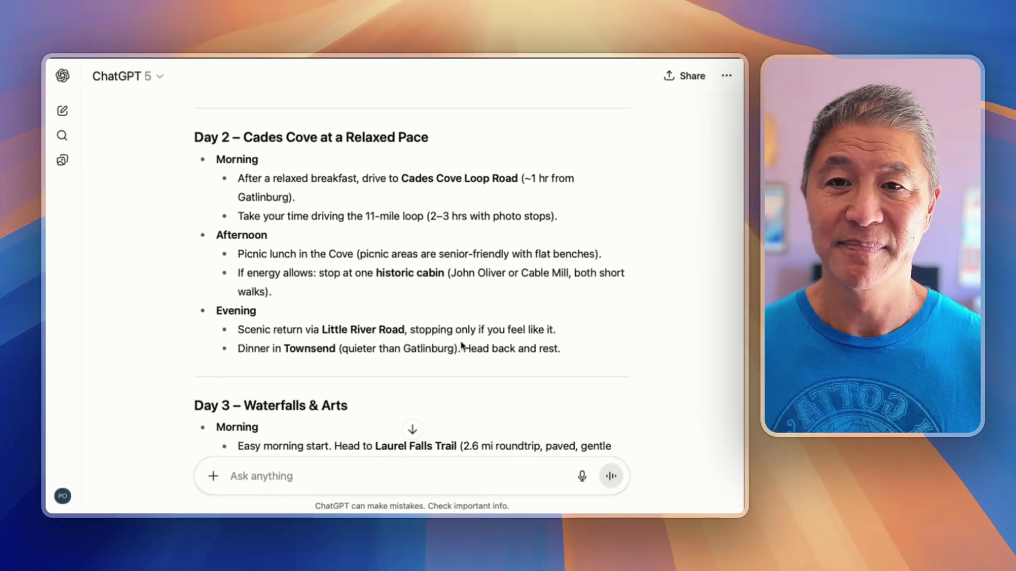
pyautogui.scroll(4, 435, 342)
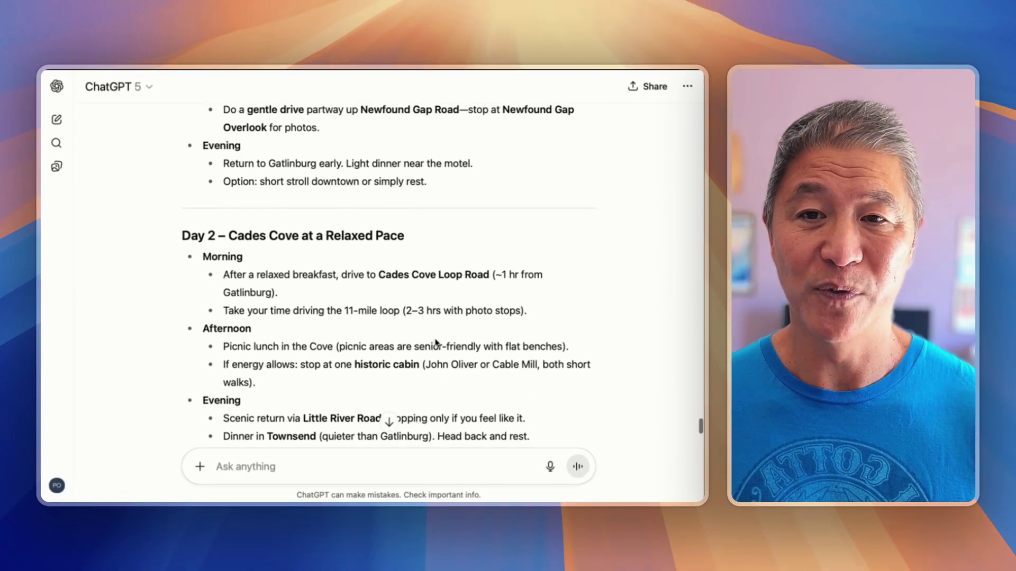